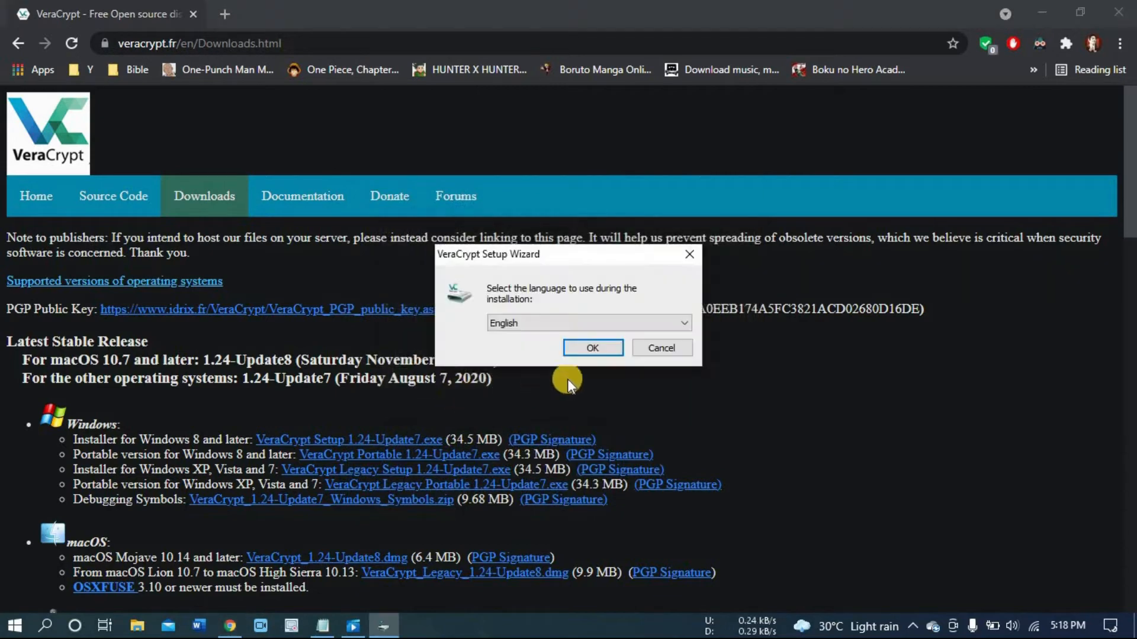
Step: Run the VeraCrypt setup in English, choose Install mode and install with the default location and options
{"action": "left_click", "coordinate": [592, 348]}
{"action": "left_click", "coordinate": [455, 414]}
{"action": "left_click", "coordinate": [689, 456]}
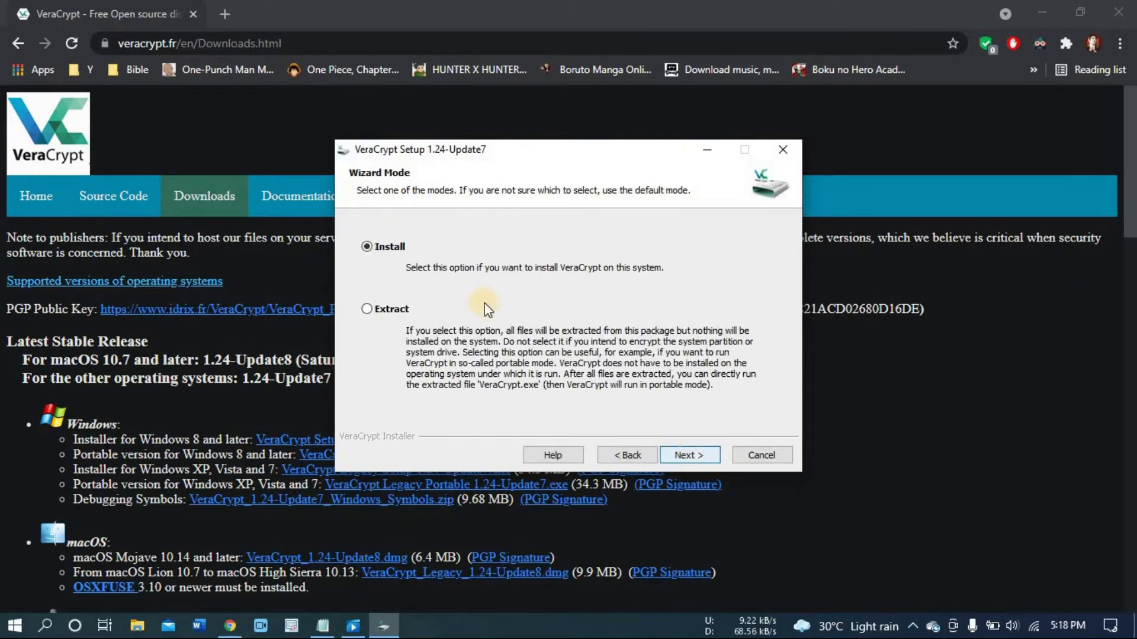
{"action": "left_click", "coordinate": [685, 453]}
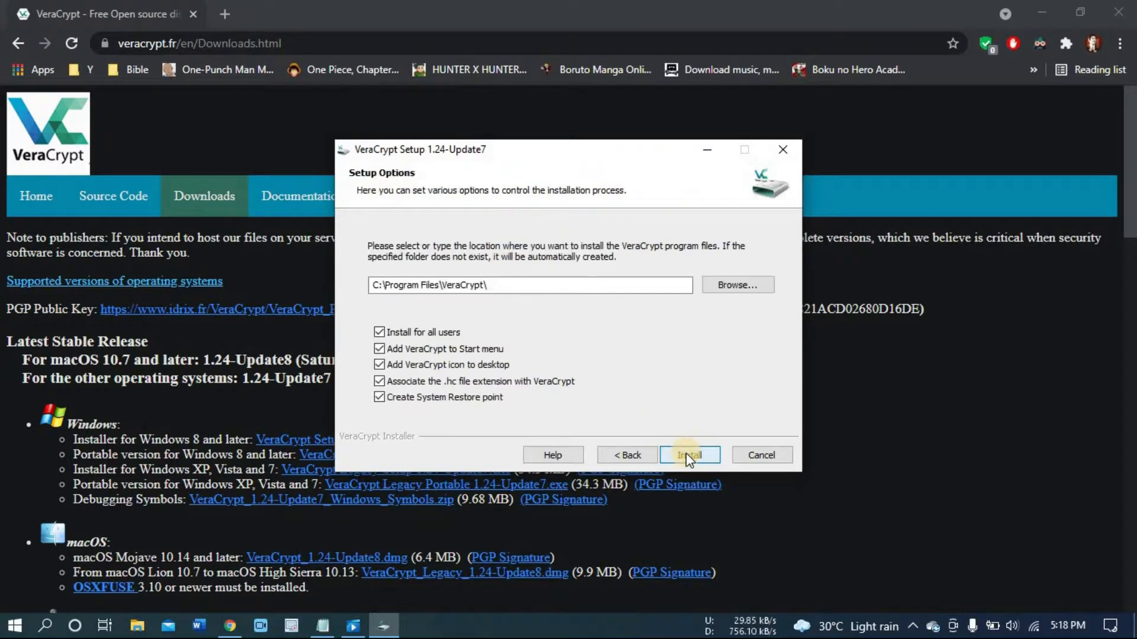
{"action": "left_click", "coordinate": [687, 455]}
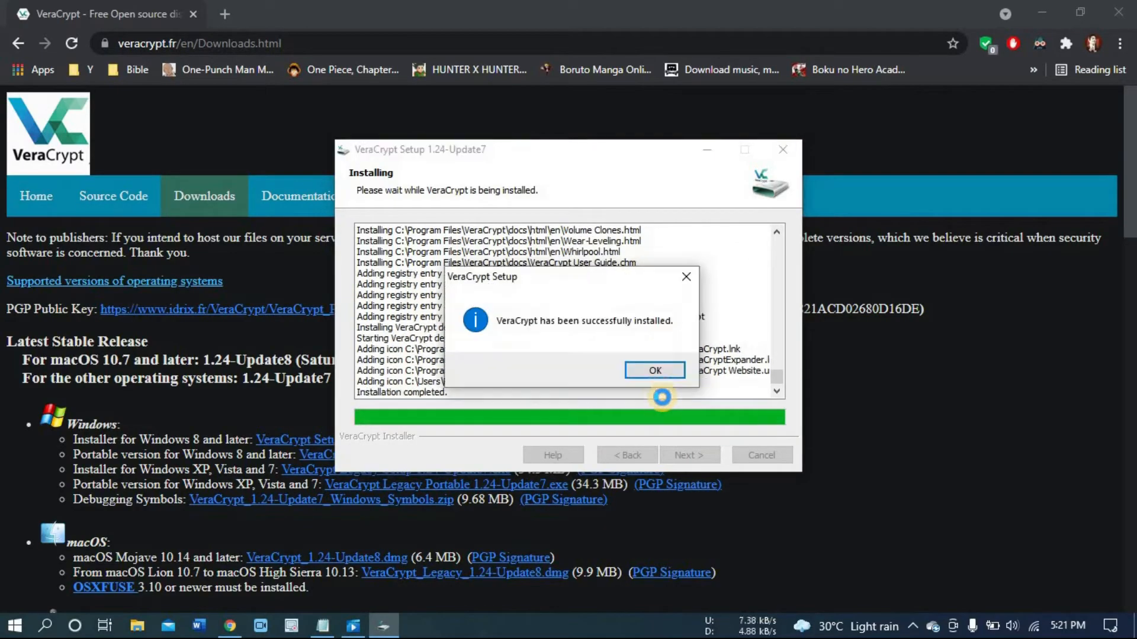
Step: Finish the installation, declining to disable Windows Fast Startup
{"action": "left_click", "coordinate": [657, 372]}
{"action": "left_click", "coordinate": [690, 455]}
{"action": "left_click", "coordinate": [693, 368]}
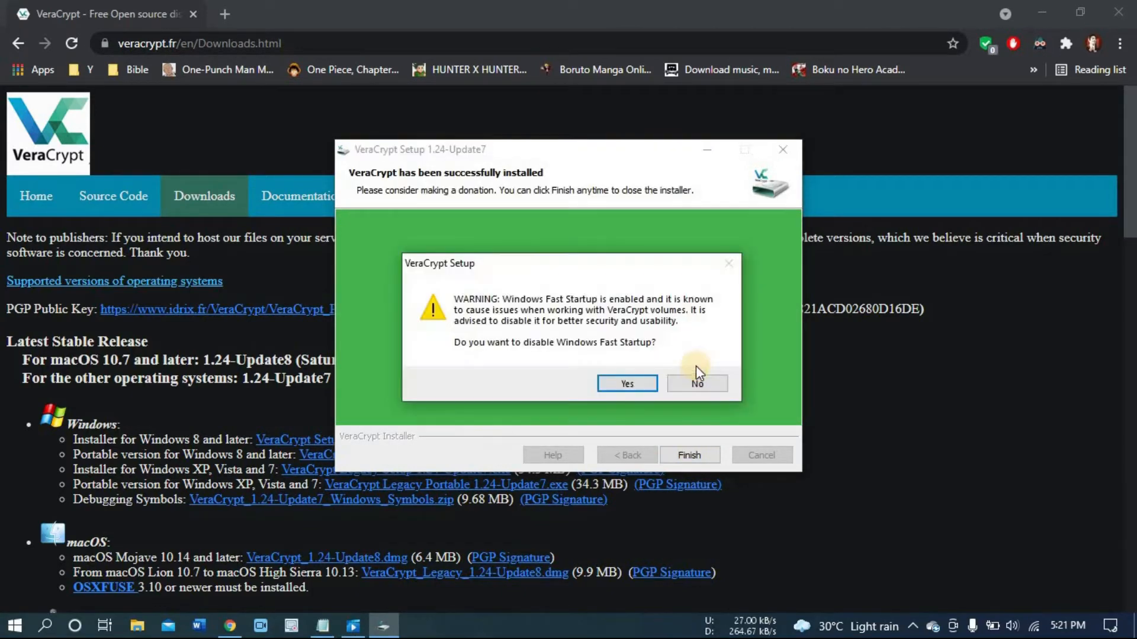
{"action": "left_click", "coordinate": [697, 383]}
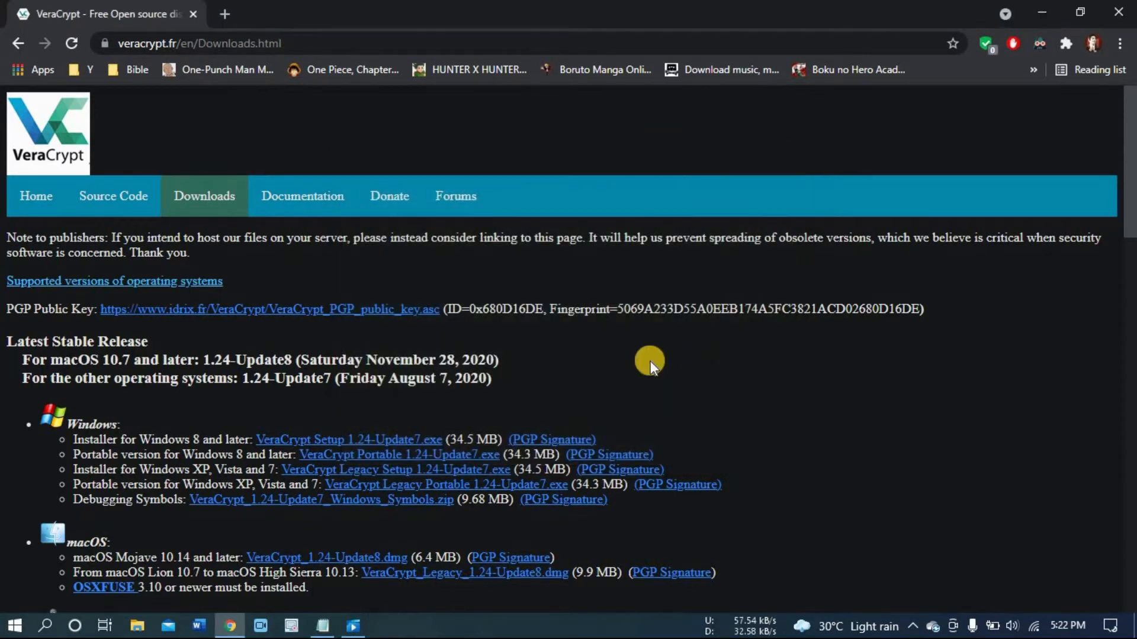
Step: Search for veracrypt and open the VeraCrypt app
{"action": "left_click", "coordinate": [44, 626]}
{"action": "type", "text": "ve"}
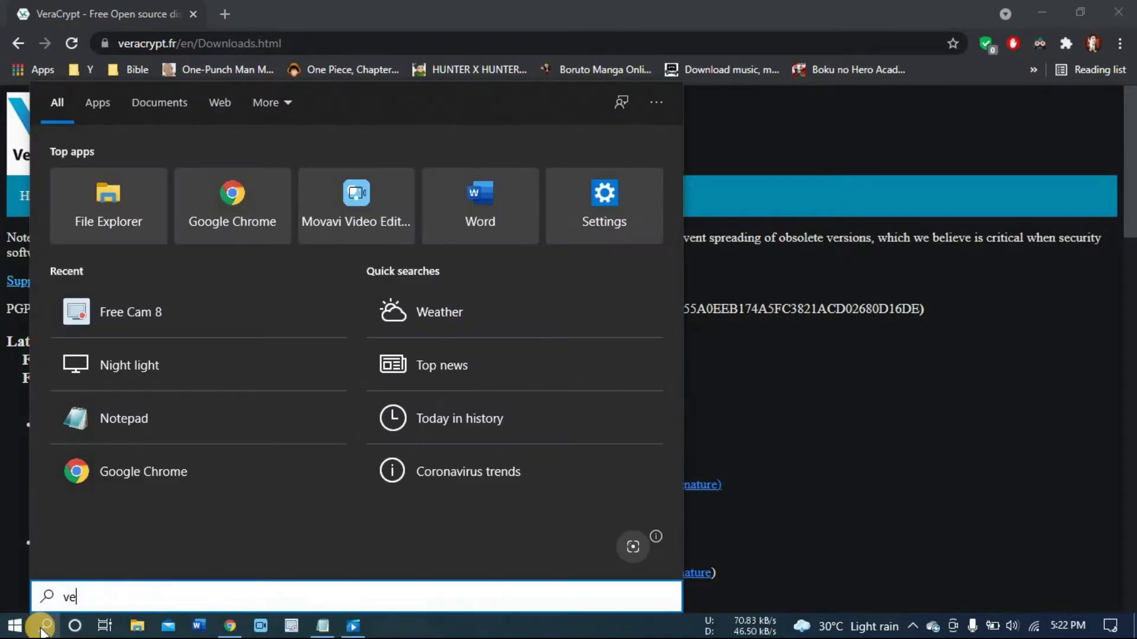
{"action": "type", "text": "racrypt"}
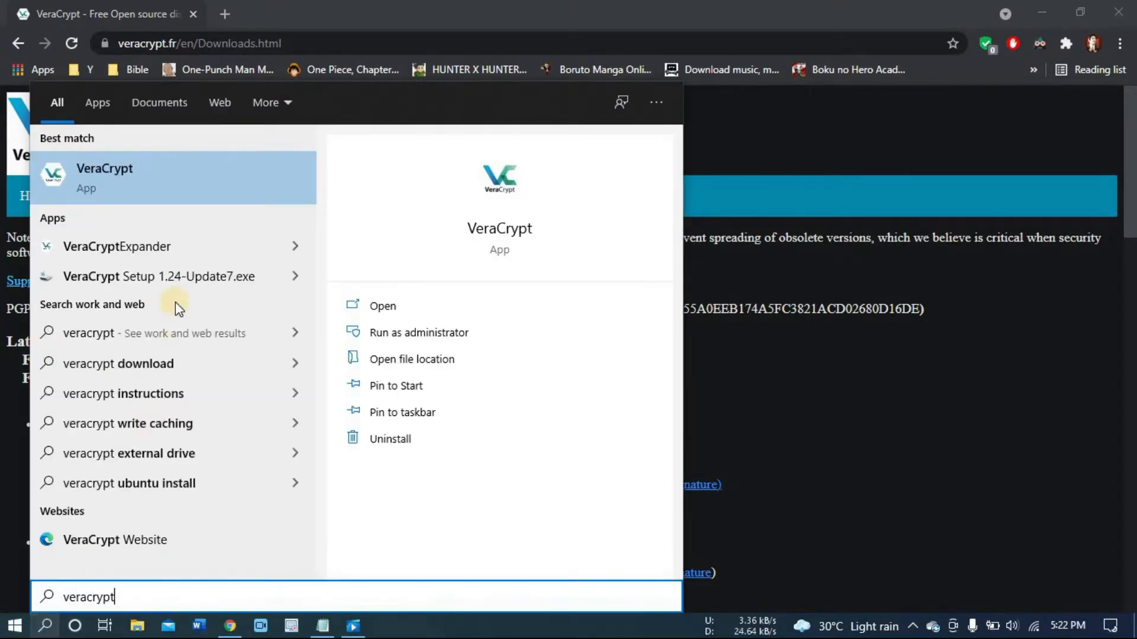
{"action": "left_click", "coordinate": [398, 309]}
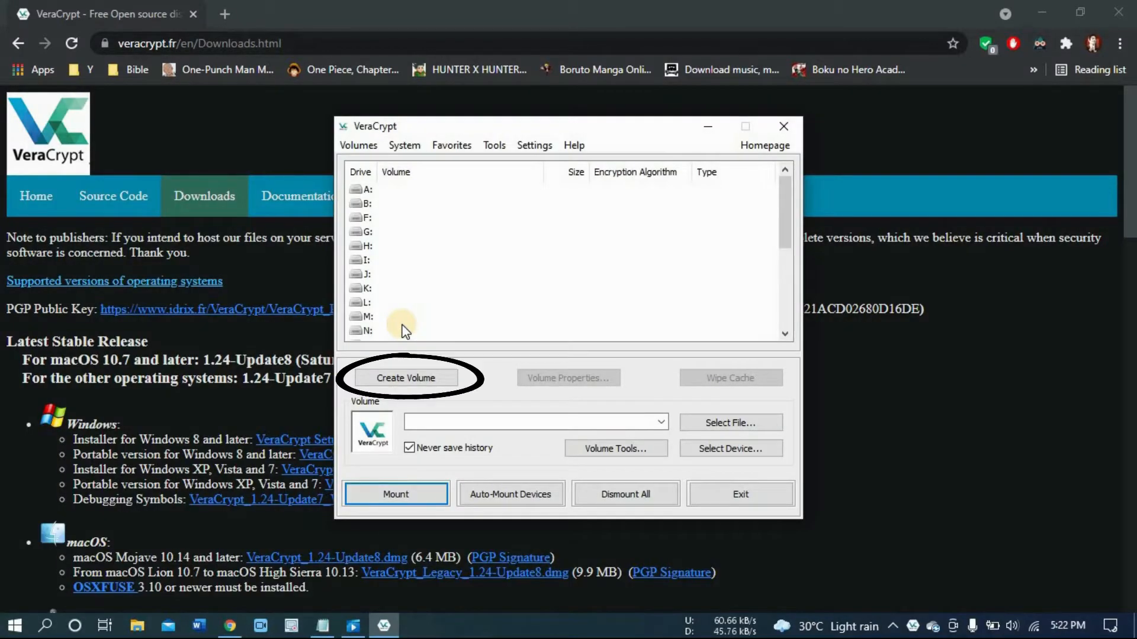
Step: Start creating a volume as an encrypted non-system partition/drive of the Standard VeraCrypt volume type
{"action": "left_click", "coordinate": [406, 378]}
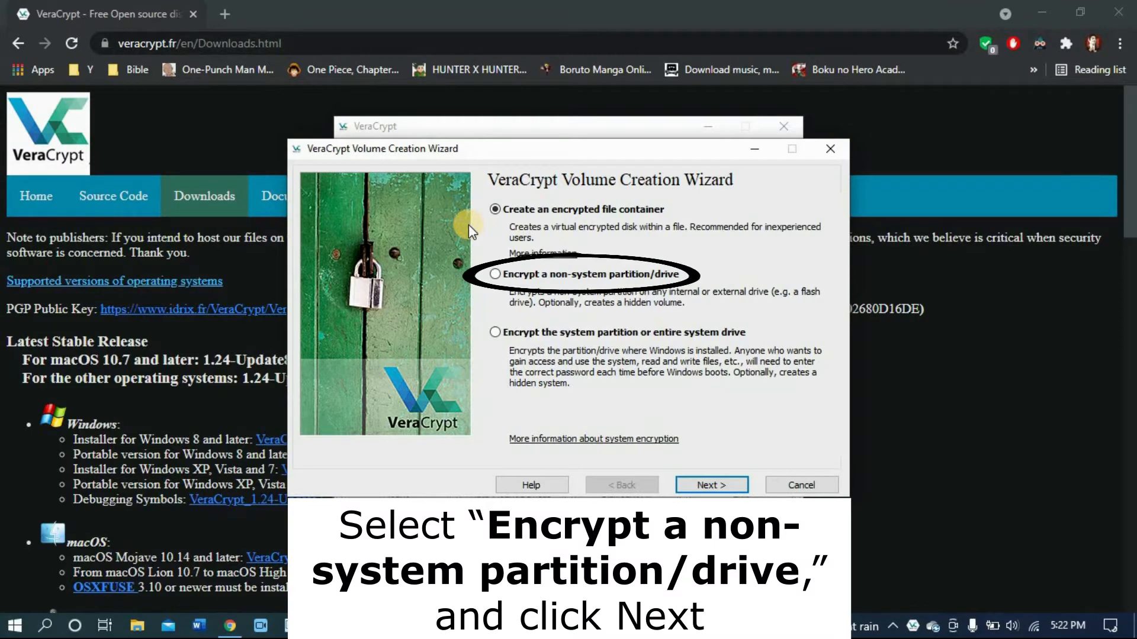
{"action": "left_click", "coordinate": [495, 273]}
{"action": "left_click", "coordinate": [705, 474]}
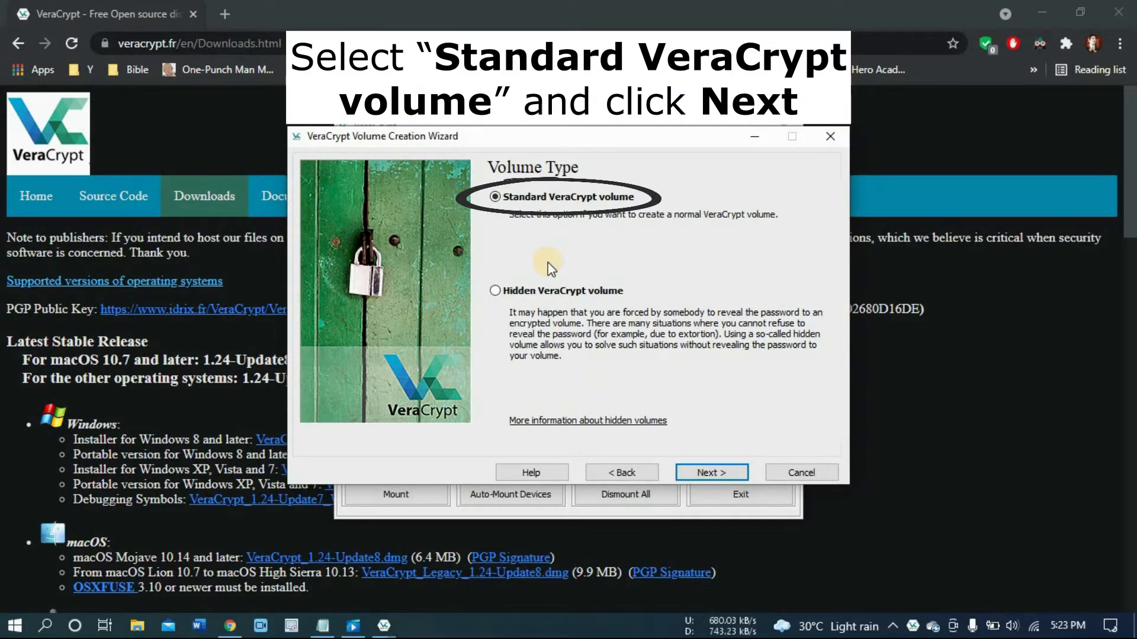
{"action": "left_click", "coordinate": [711, 472]}
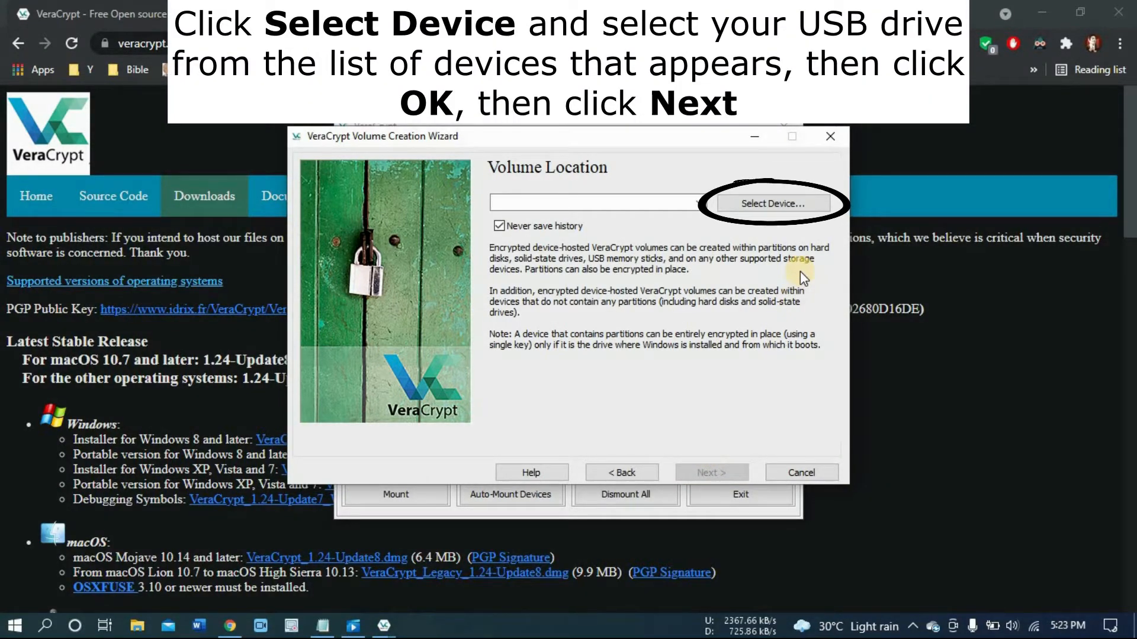
Step: Select the USB drive's partition E: as the volume location and continue
{"action": "left_click", "coordinate": [791, 202]}
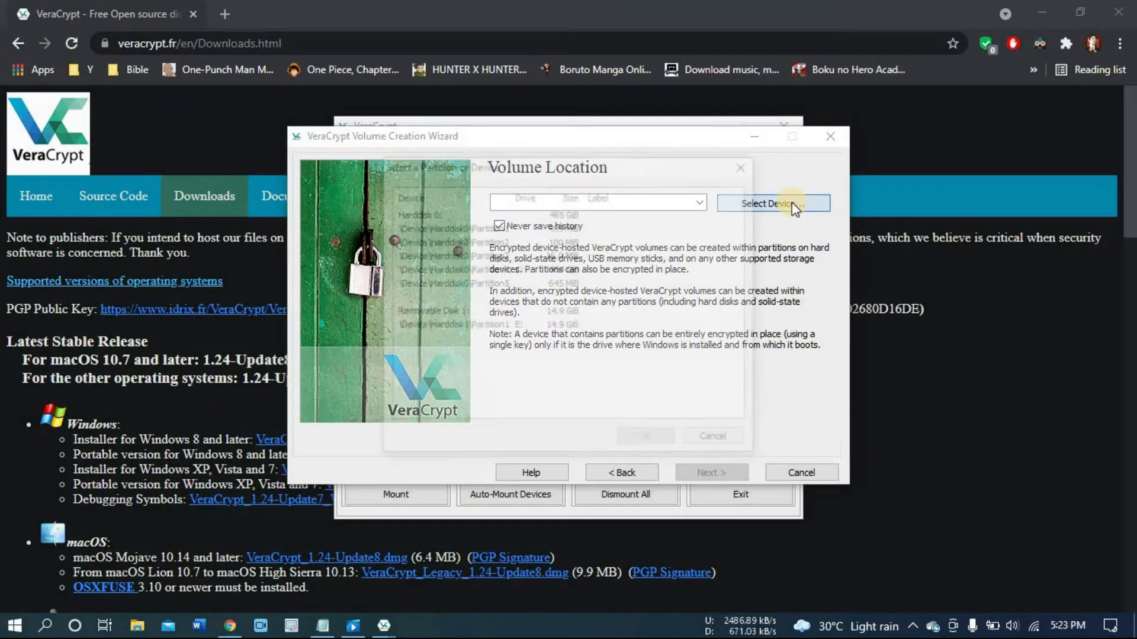
{"action": "left_click", "coordinate": [670, 312]}
{"action": "left_click", "coordinate": [500, 326]}
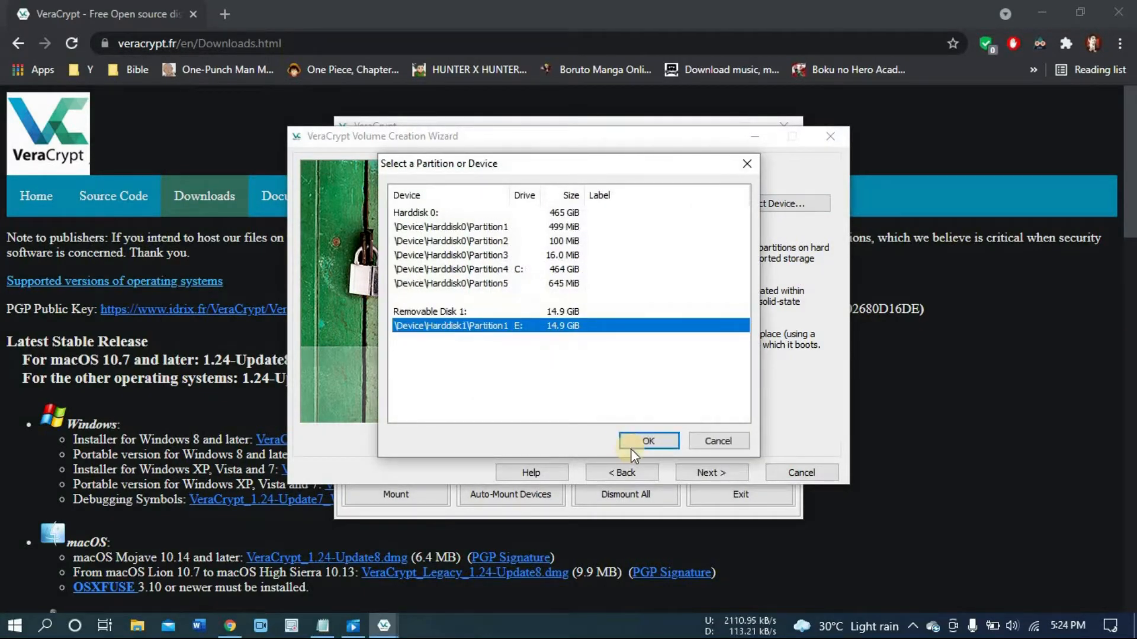
{"action": "left_click", "coordinate": [647, 441]}
{"action": "left_click", "coordinate": [708, 473]}
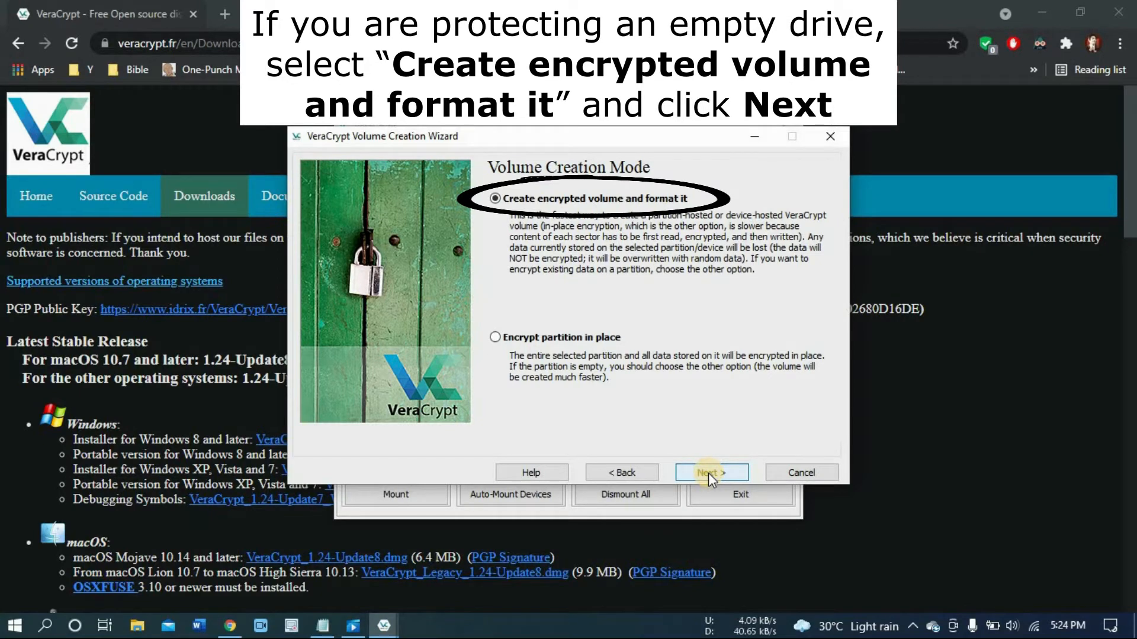
Step: Try to encrypt the partition in place, dismiss the error and cancel the wizard
{"action": "left_click", "coordinate": [530, 338]}
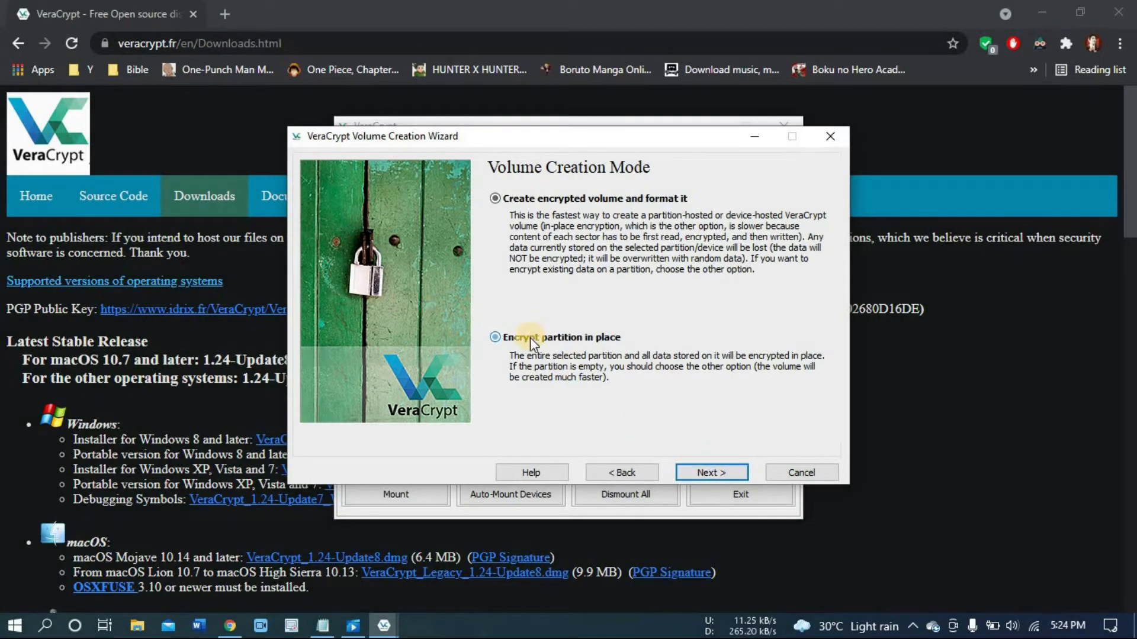
{"action": "left_click", "coordinate": [717, 474]}
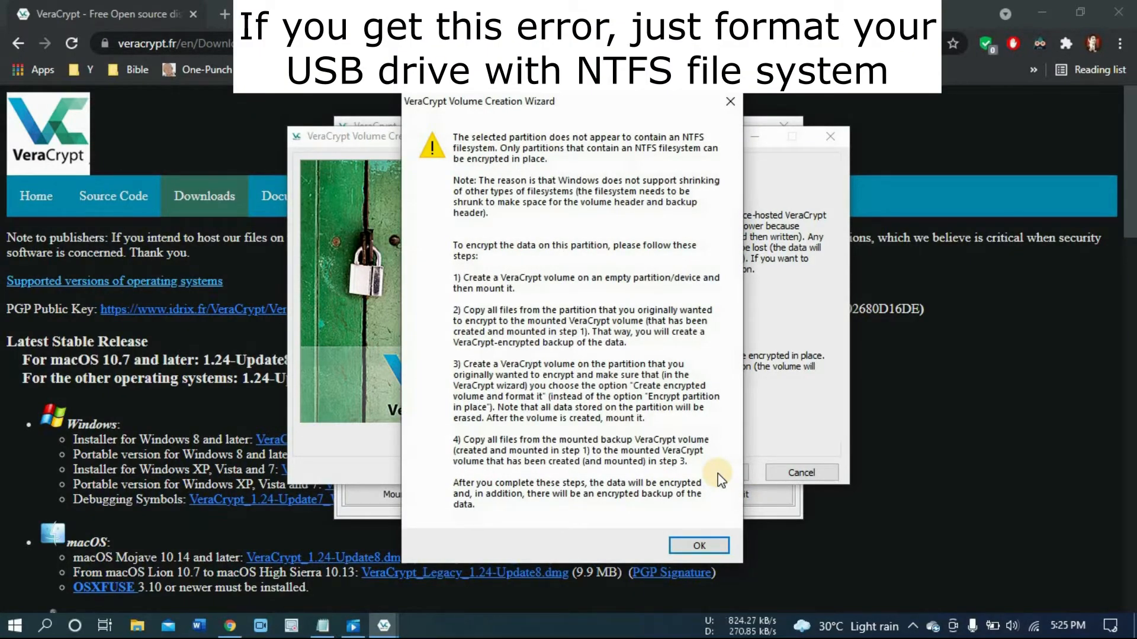
{"action": "left_click", "coordinate": [692, 547]}
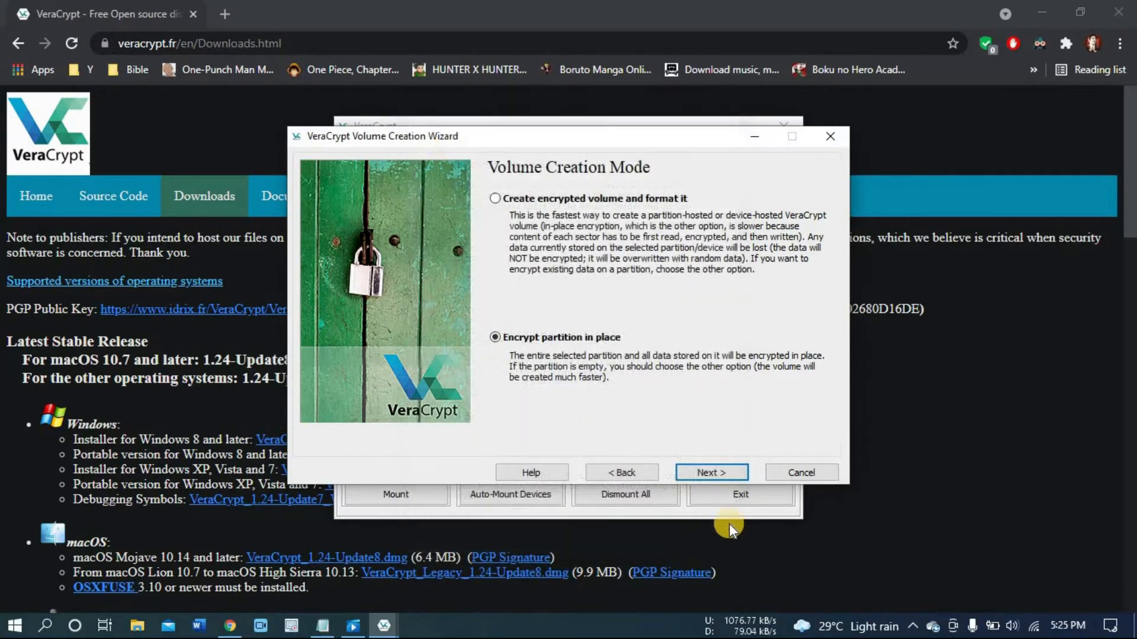
{"action": "left_click", "coordinate": [802, 473]}
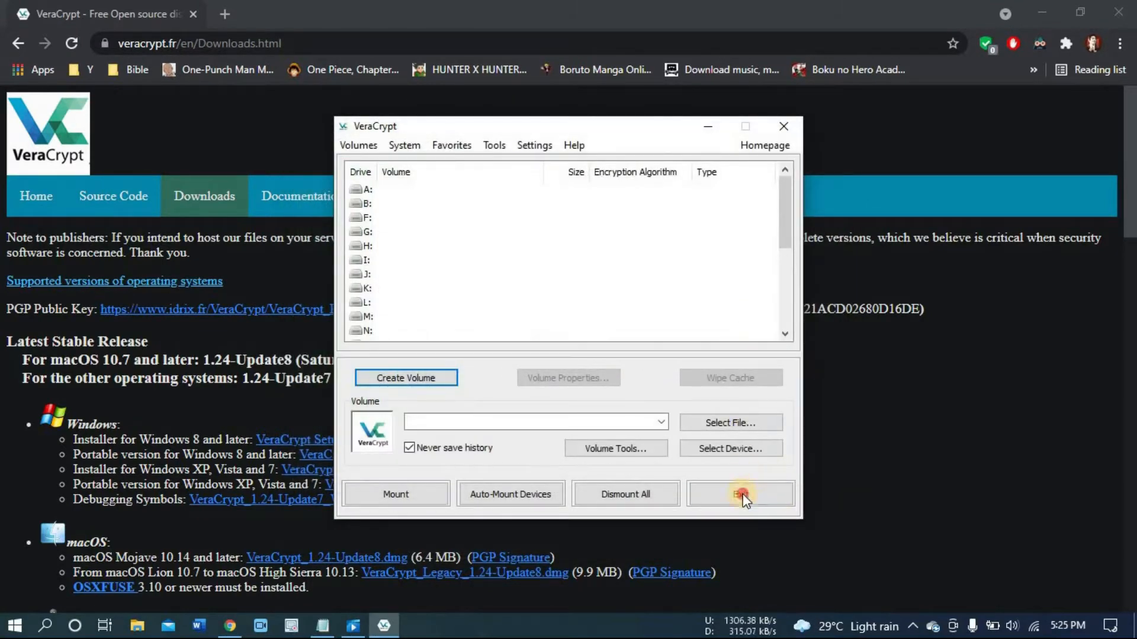
Step: Exit VeraCrypt and open This PC in File Explorer
{"action": "left_click", "coordinate": [743, 494]}
{"action": "left_click", "coordinate": [136, 626]}
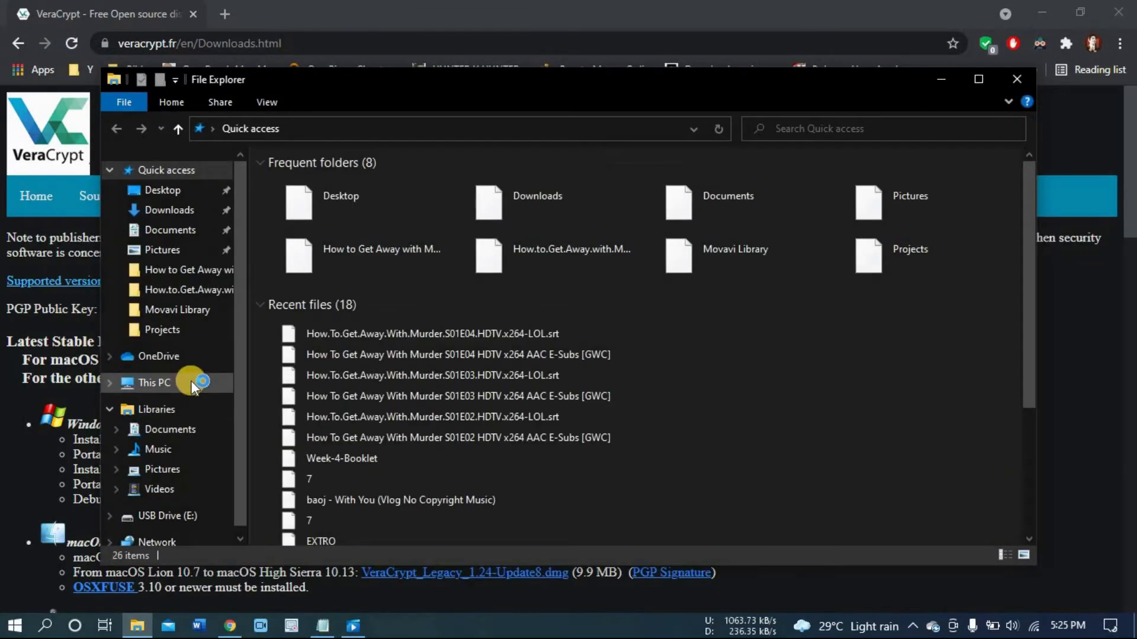
{"action": "left_click", "coordinate": [191, 383]}
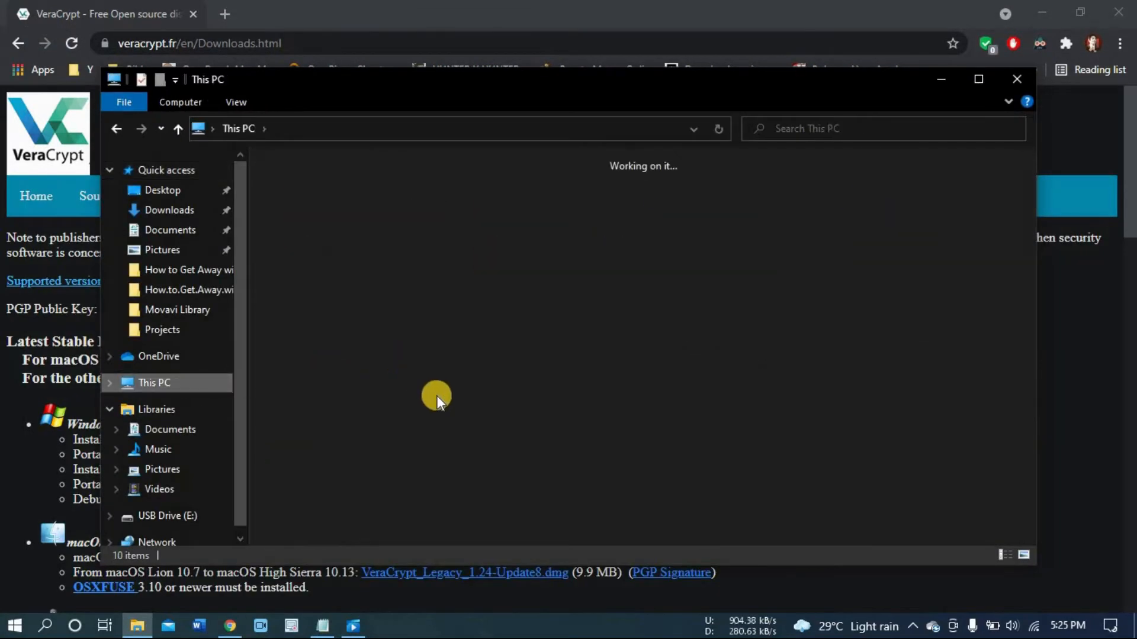
Step: Format USB Drive (E:) with the NTFS file system using Quick Format, then close the format dialog
{"action": "left_click", "coordinate": [883, 375]}
{"action": "right_click", "coordinate": [884, 375]}
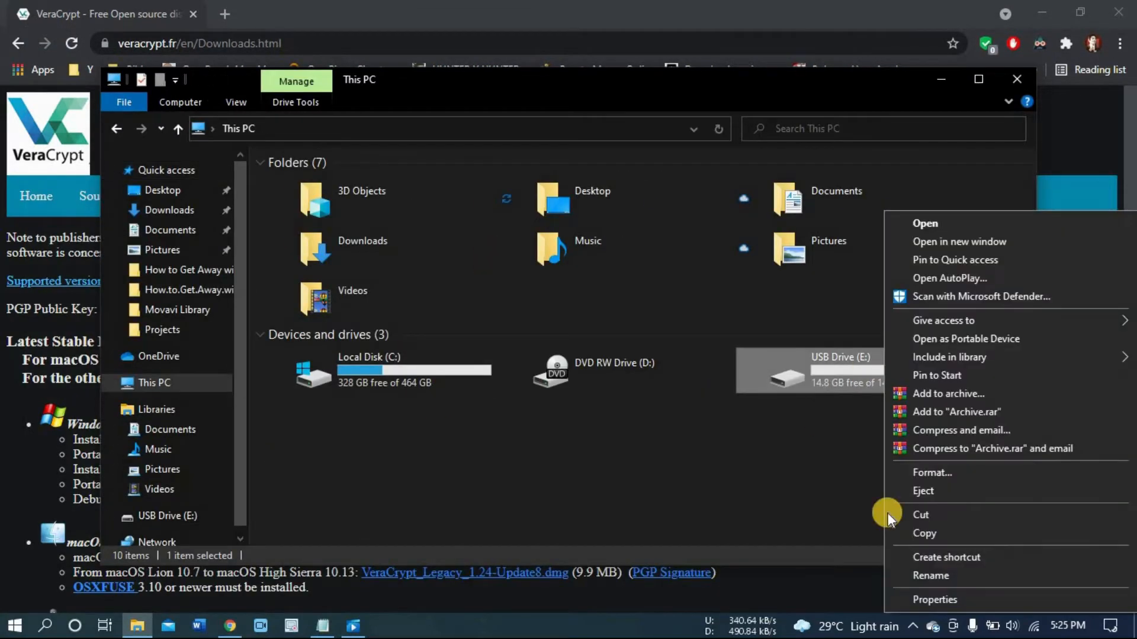
{"action": "left_click", "coordinate": [927, 472]}
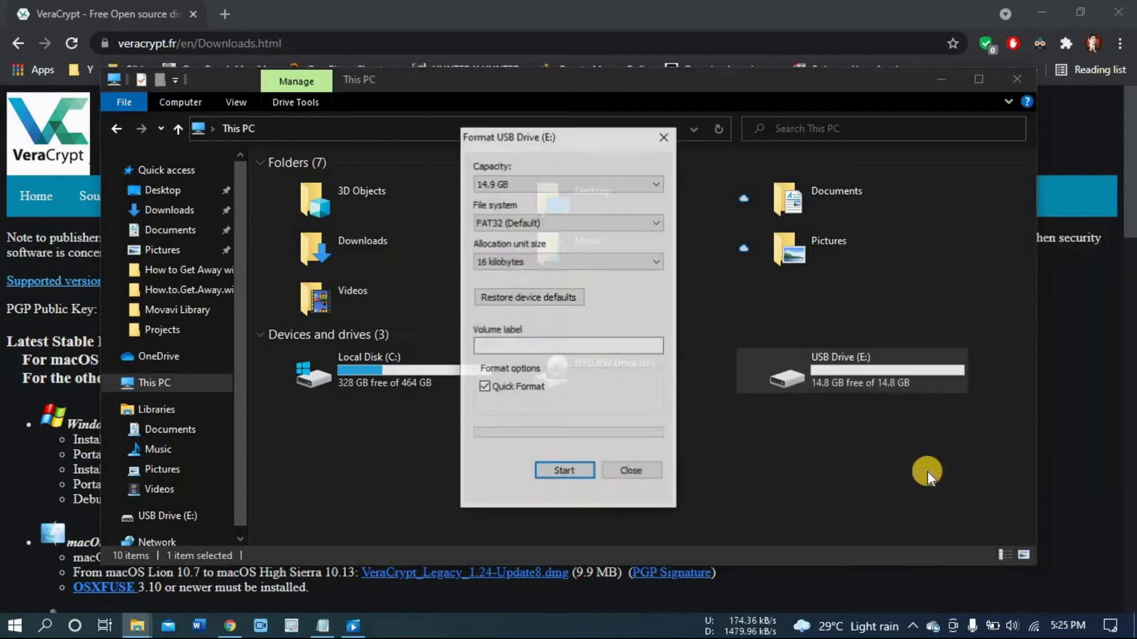
{"action": "left_click", "coordinate": [543, 222]}
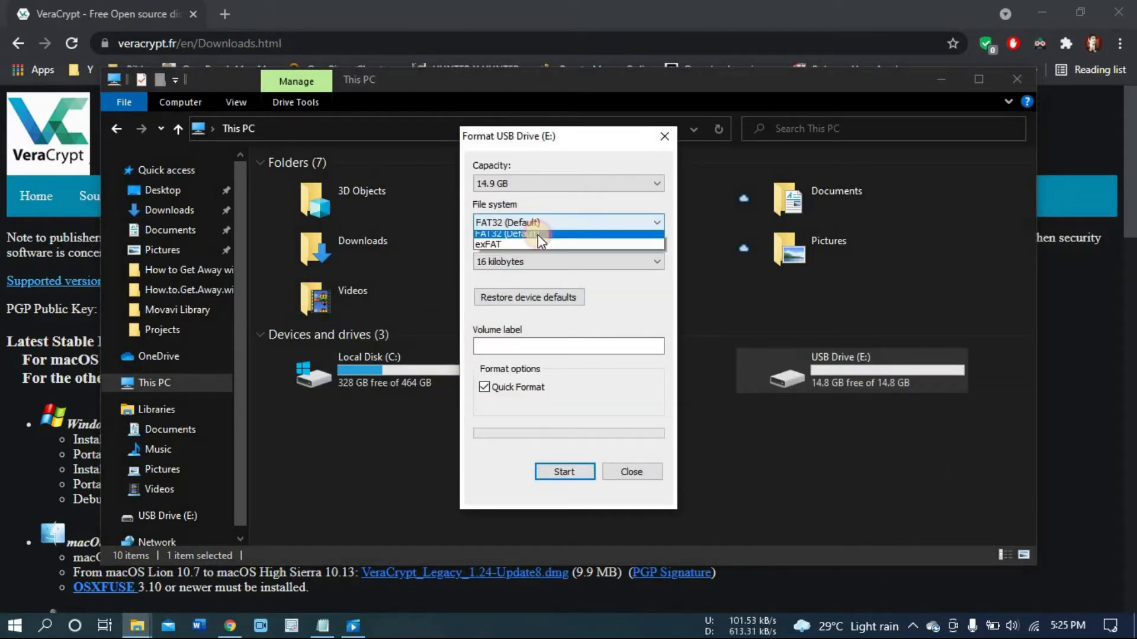
{"action": "scroll", "coordinate": [538, 234], "scroll_direction": "up", "scroll_amount": 1}
{"action": "left_click", "coordinate": [538, 234]}
{"action": "left_click", "coordinate": [564, 472]}
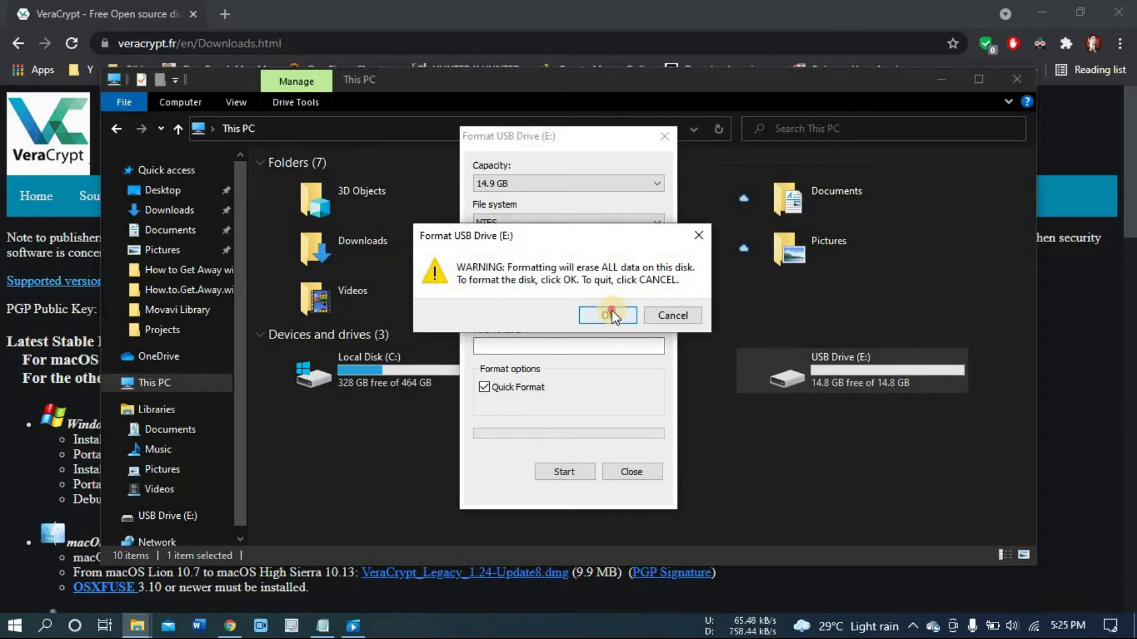
{"action": "left_click", "coordinate": [613, 310]}
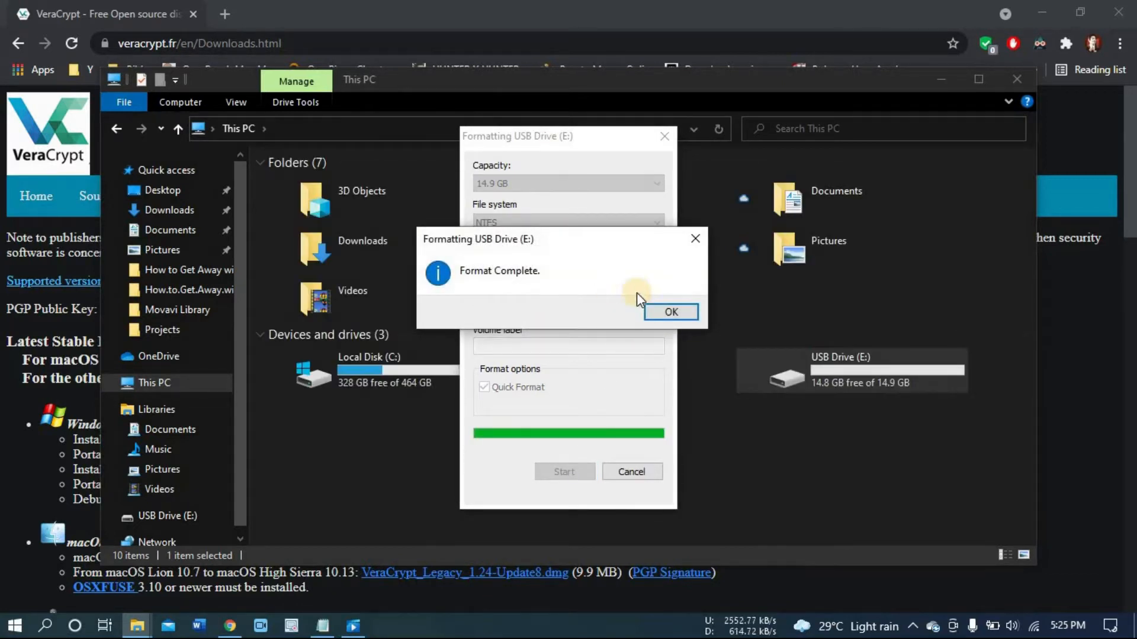
{"action": "left_click", "coordinate": [672, 309]}
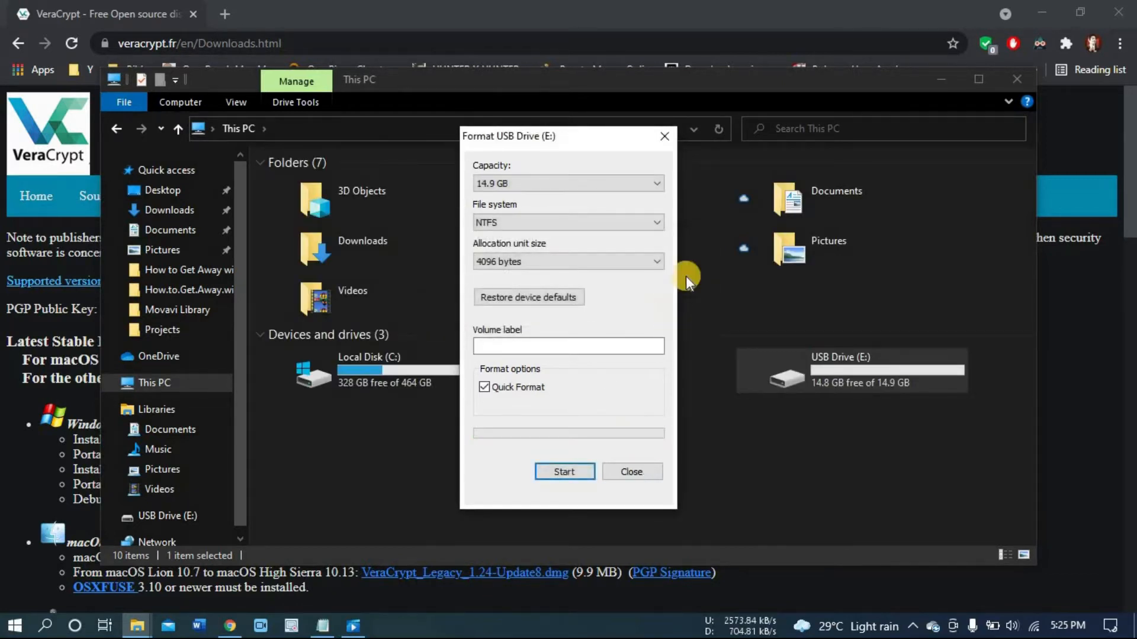
{"action": "left_click", "coordinate": [668, 133]}
Step: Minimize File Explorer, search for veracryp and open the VeraCrypt app
{"action": "left_click", "coordinate": [943, 80]}
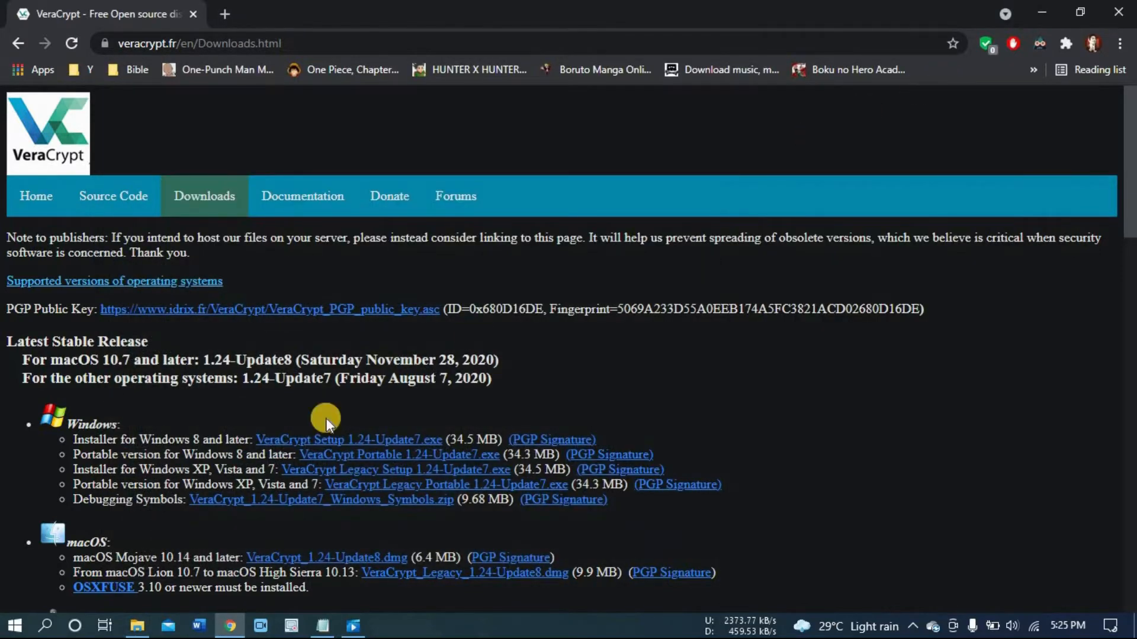
{"action": "left_click", "coordinate": [45, 627]}
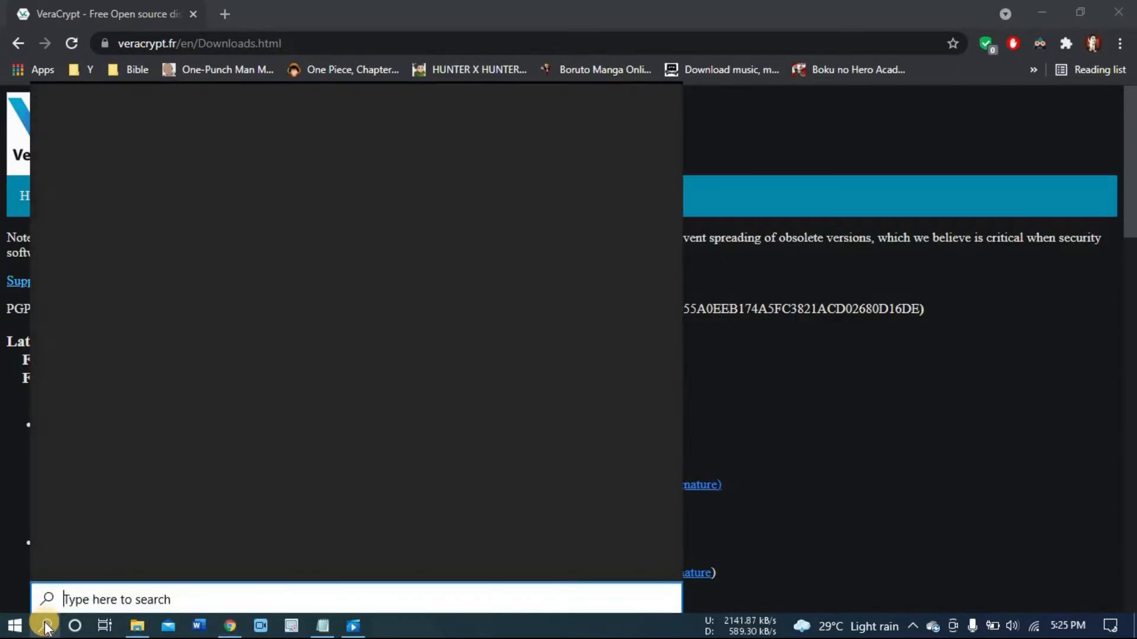
{"action": "type", "text": "veracryp"}
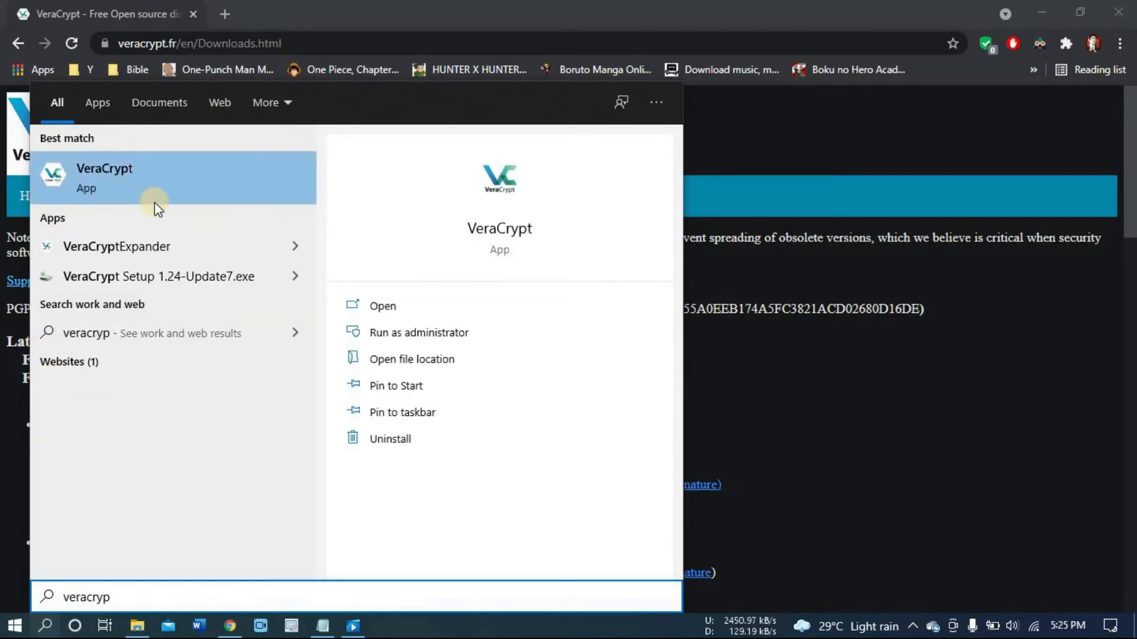
{"action": "left_click", "coordinate": [380, 308]}
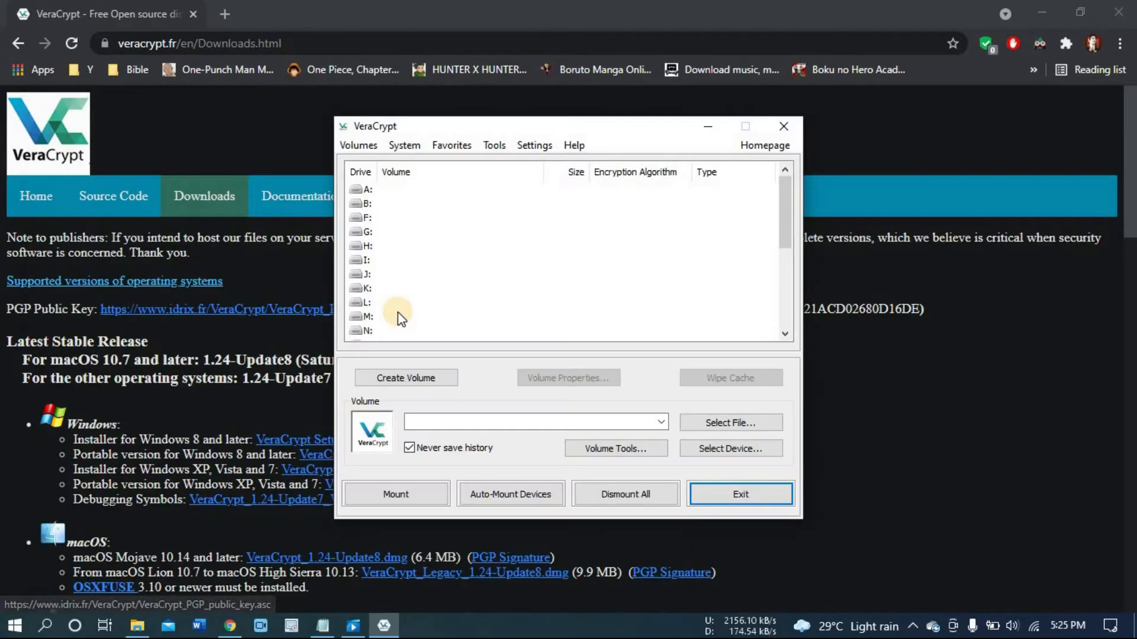
Step: Start creating a Standard VeraCrypt volume that encrypts a non-system partition/drive
{"action": "left_click", "coordinate": [405, 379]}
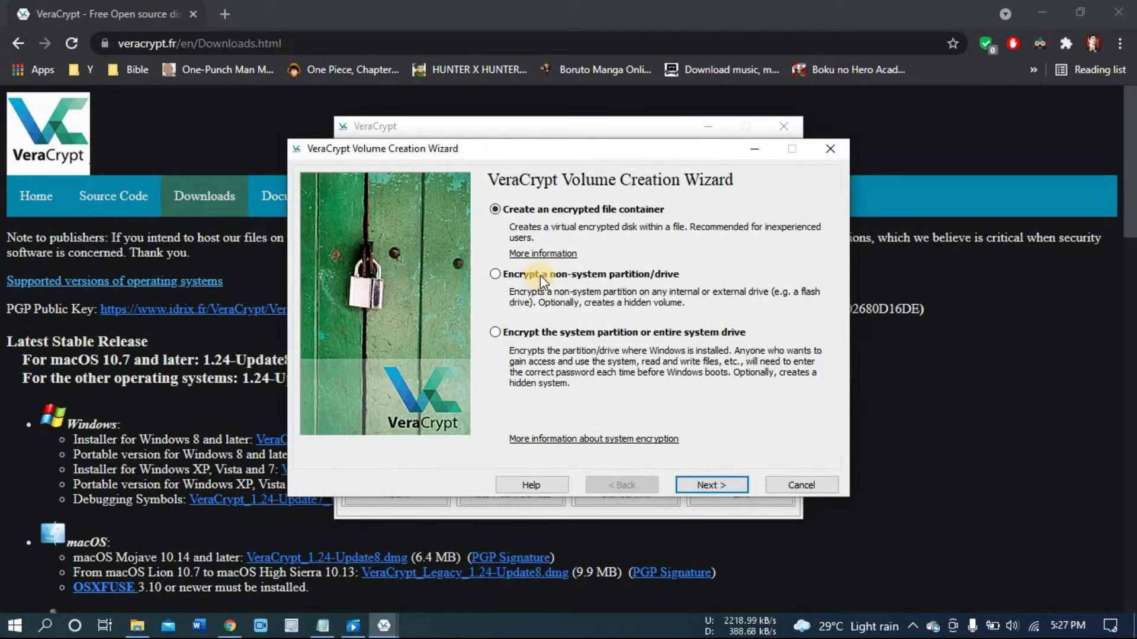
{"action": "left_click", "coordinate": [541, 275]}
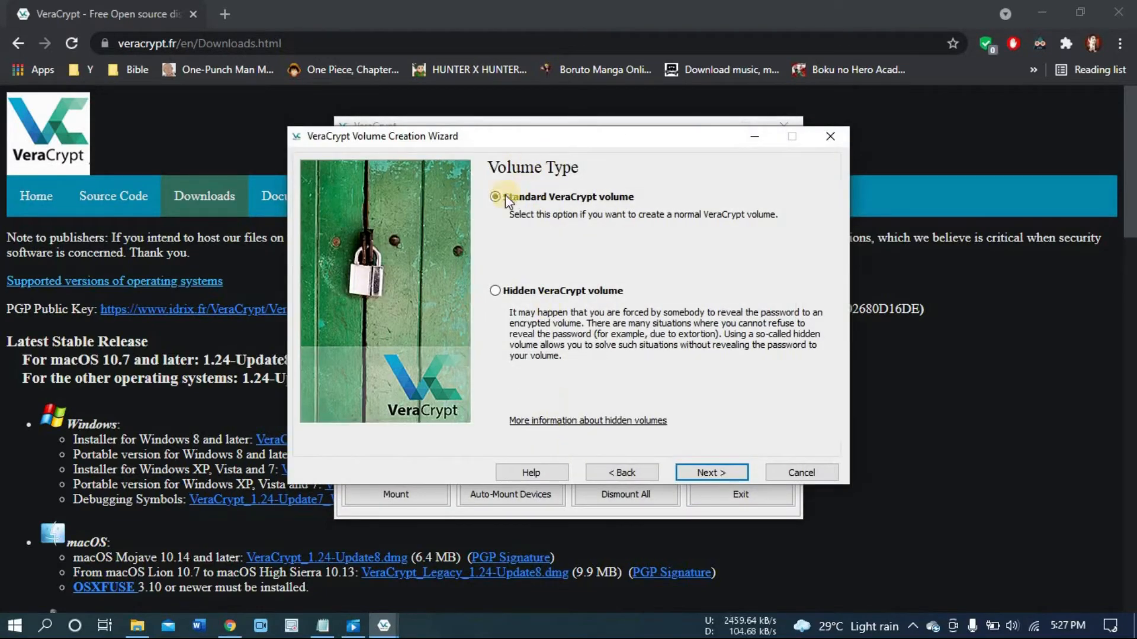
{"action": "left_click", "coordinate": [708, 469]}
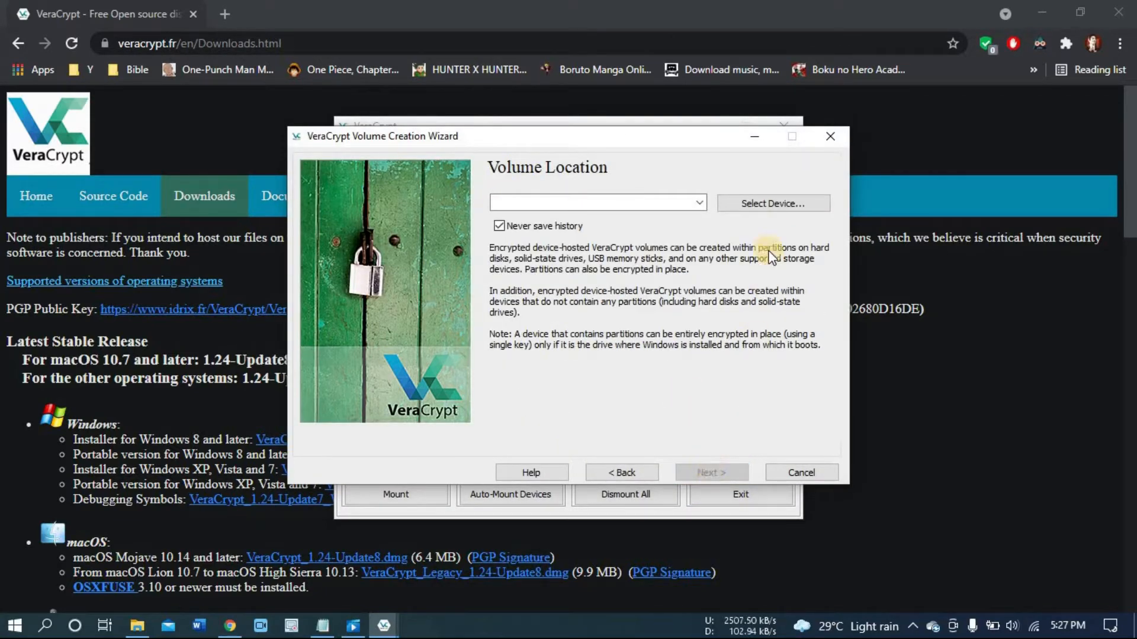
Step: Select the USB drive's partition E: as the volume location and choose Encrypt partition in place
{"action": "left_click", "coordinate": [771, 204]}
{"action": "left_click", "coordinate": [492, 312]}
{"action": "left_click", "coordinate": [476, 326]}
{"action": "left_click", "coordinate": [648, 442]}
{"action": "left_click", "coordinate": [713, 471]}
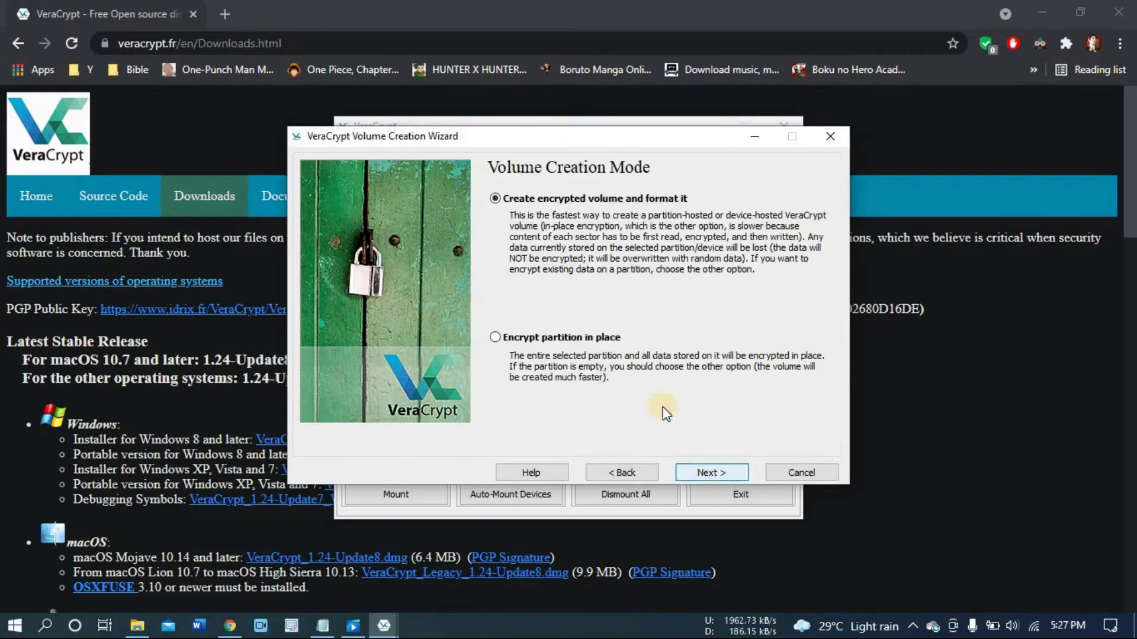
{"action": "left_click", "coordinate": [504, 345]}
{"action": "left_click", "coordinate": [712, 471]}
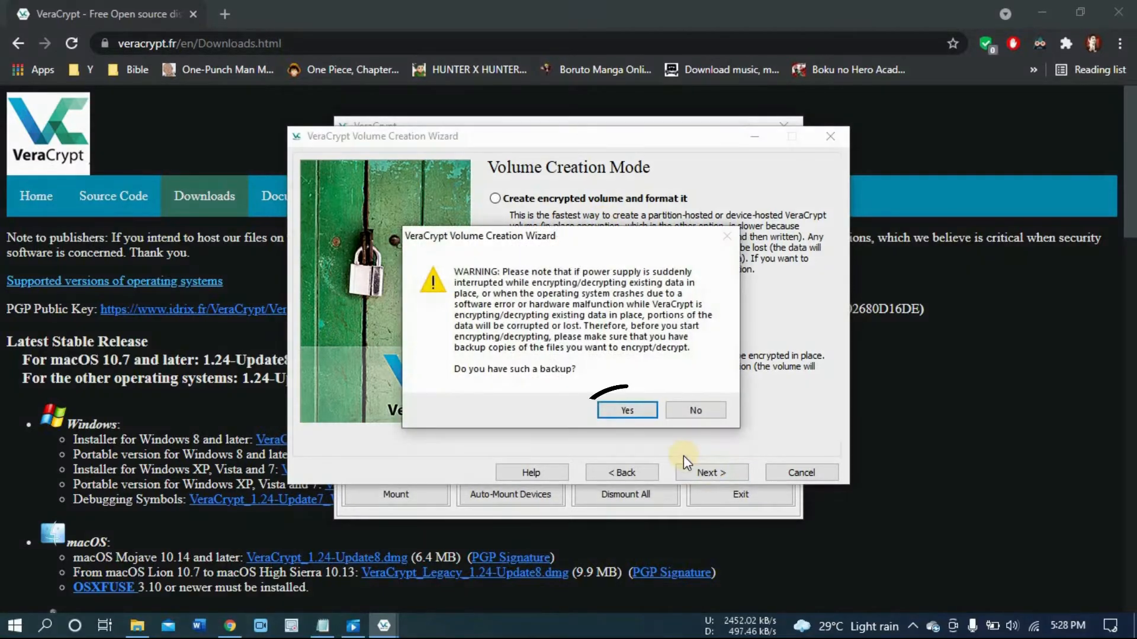
Step: Confirm having a backup and accept AES encryption with the SHA-512 hash algorithm
{"action": "left_click", "coordinate": [628, 410]}
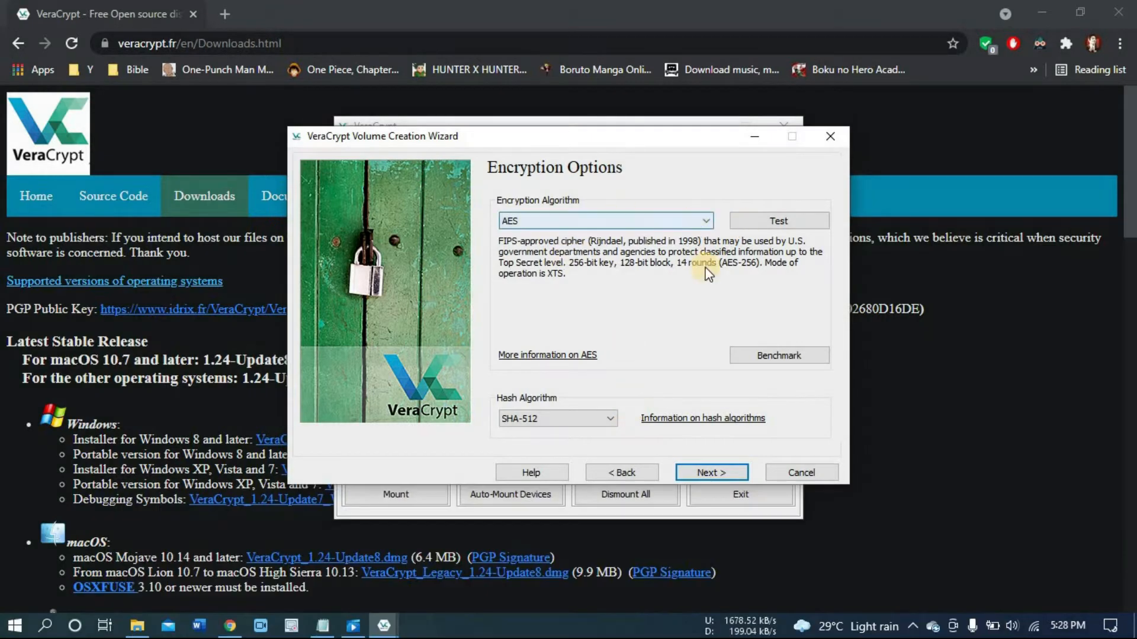
{"action": "left_click", "coordinate": [713, 473]}
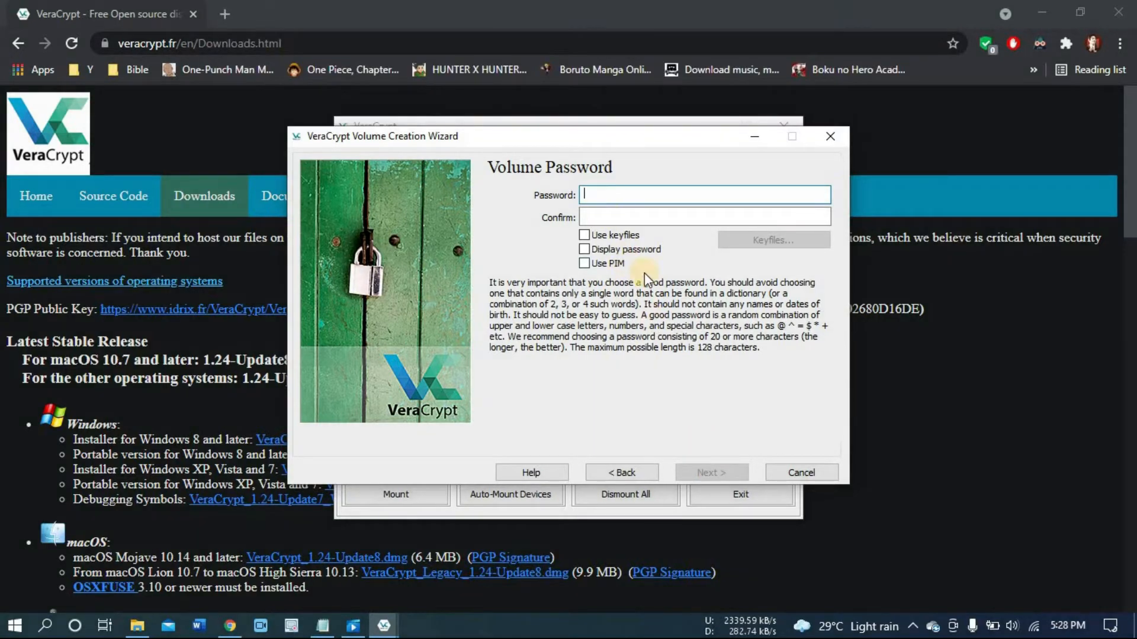
Step: Enter and confirm the volume password, then accept the short-password warning
{"action": "left_click", "coordinate": [616, 198]}
{"action": "key", "text": "Tab"}
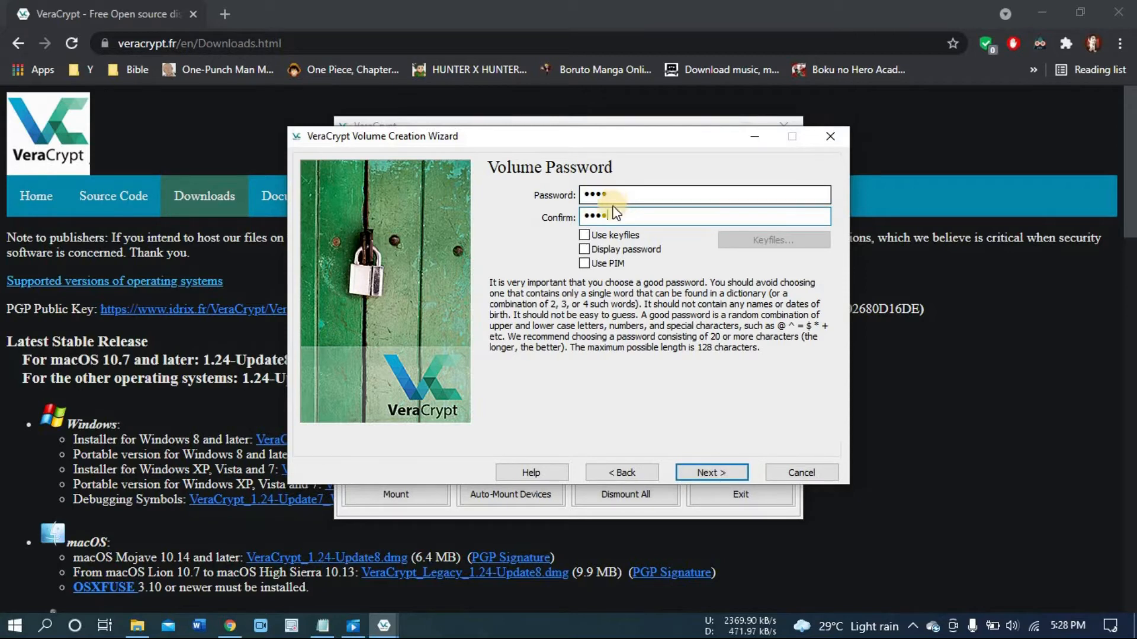
{"action": "left_click", "coordinate": [705, 468]}
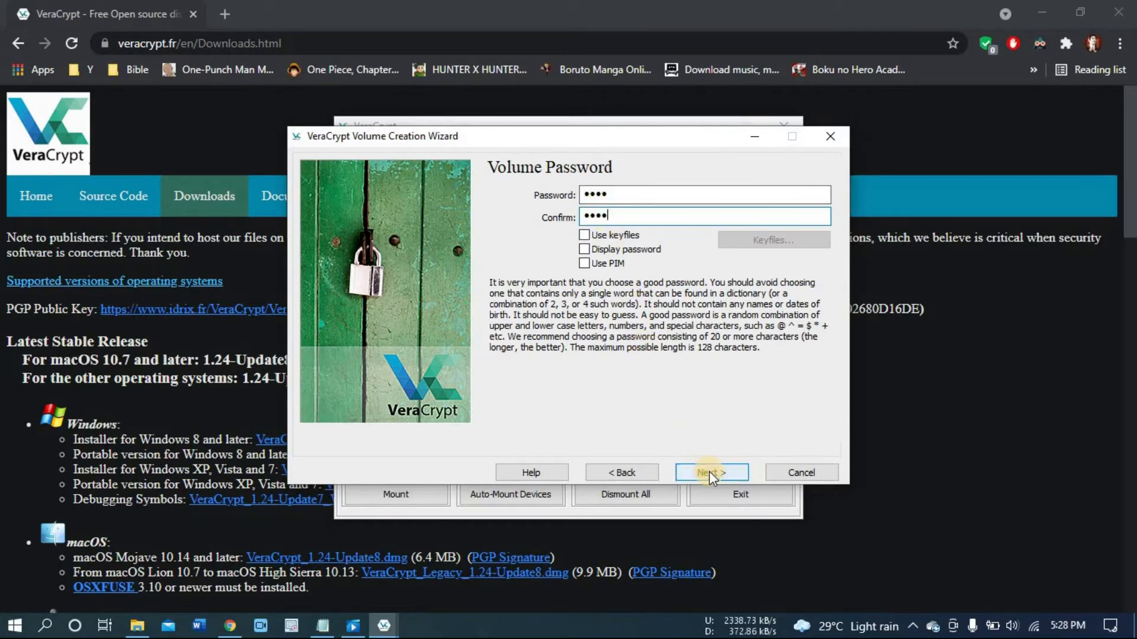
{"action": "left_click", "coordinate": [621, 388]}
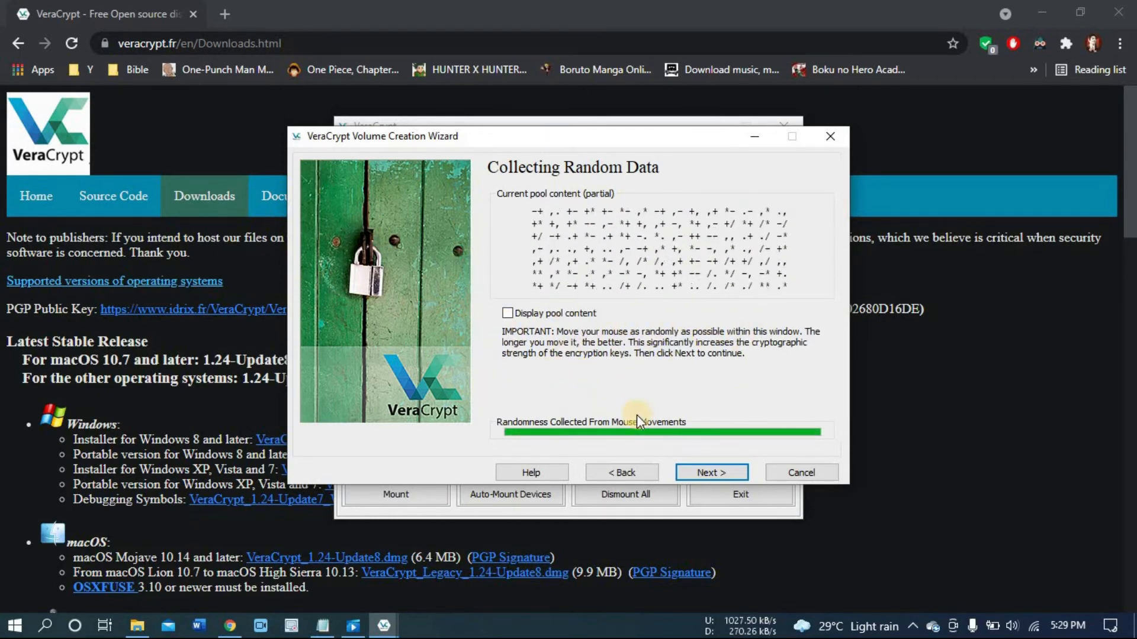
Step: Finish collecting random data and keep the wipe mode at None (fastest)
{"action": "left_click", "coordinate": [709, 471]}
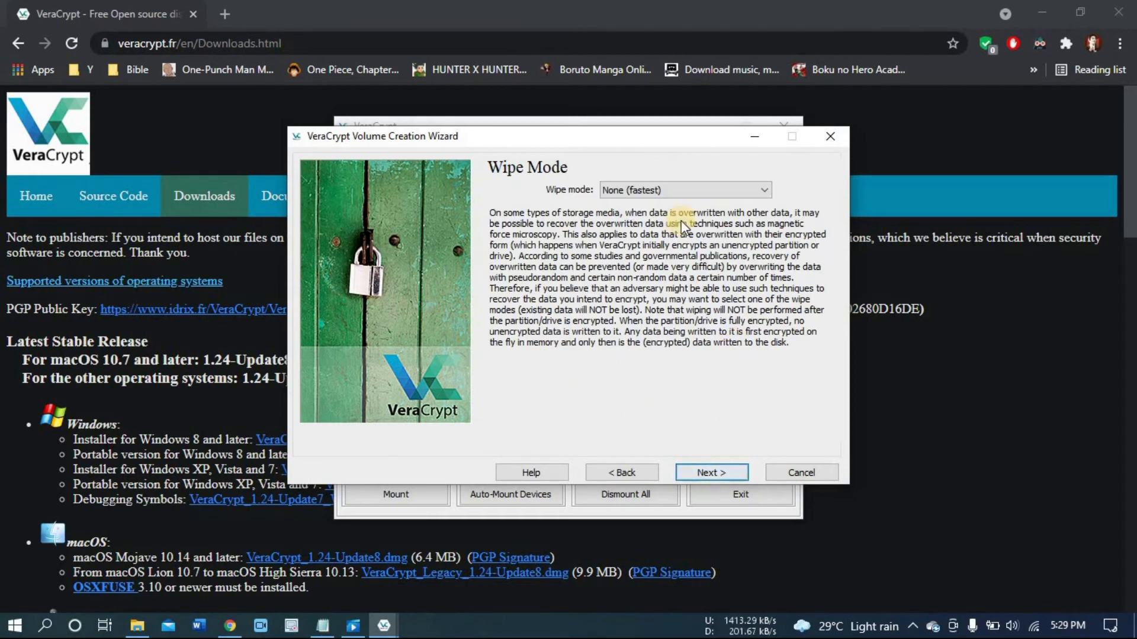
{"action": "left_click", "coordinate": [686, 190]}
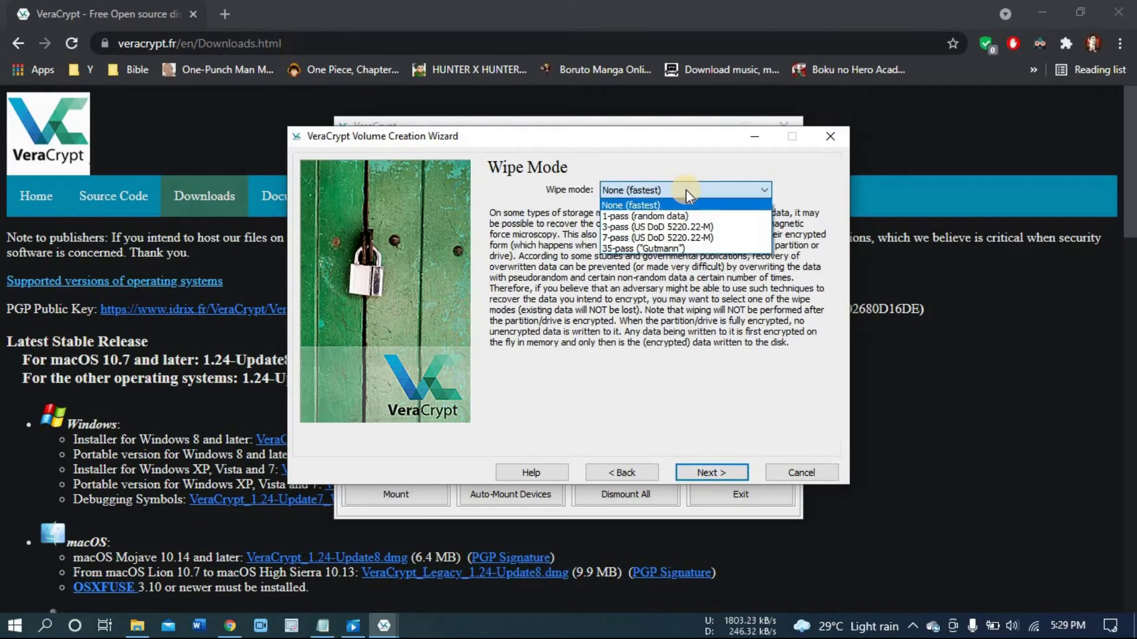
{"action": "left_click", "coordinate": [686, 190]}
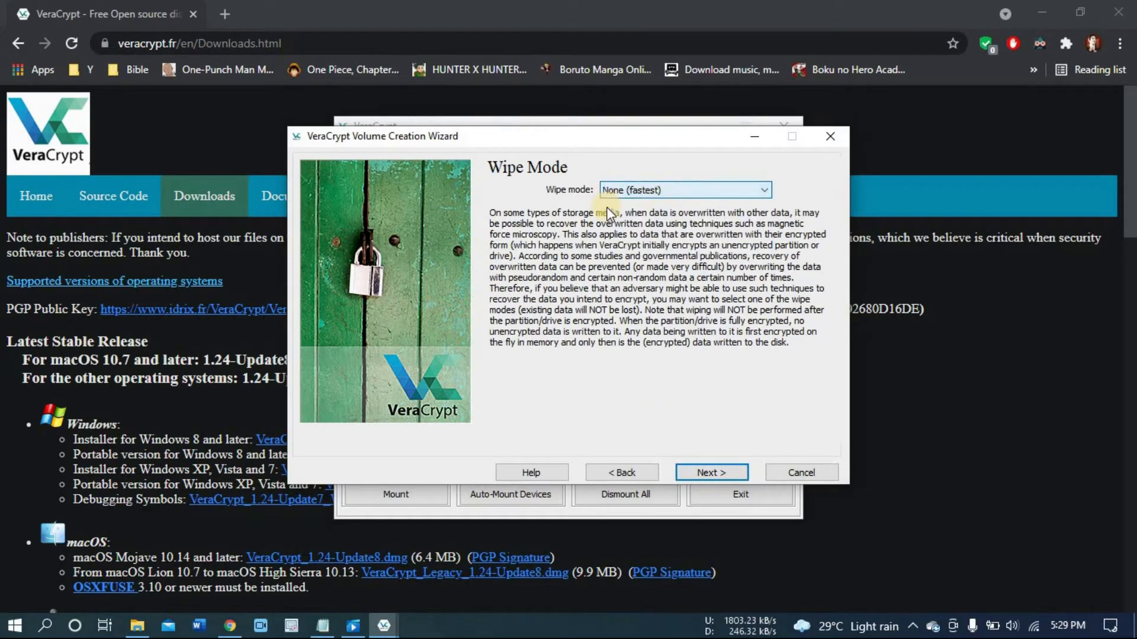
{"action": "left_click", "coordinate": [717, 474]}
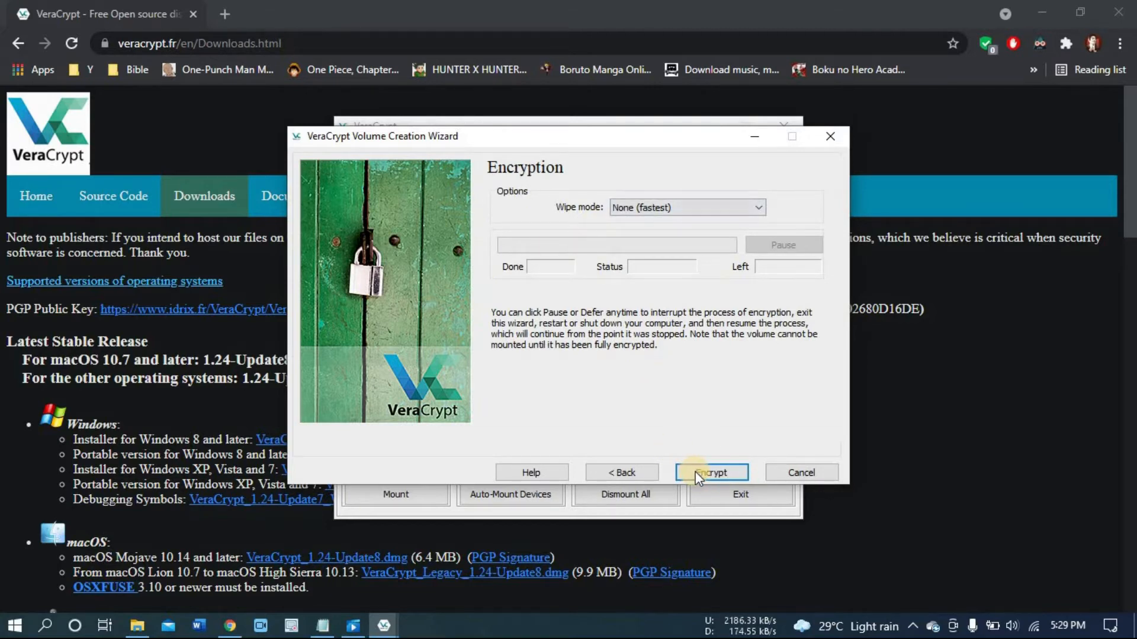
Step: Start the in-place encryption of the partition, confirm it, and finish the wizard when done
{"action": "left_click", "coordinate": [694, 471]}
{"action": "left_click", "coordinate": [633, 386]}
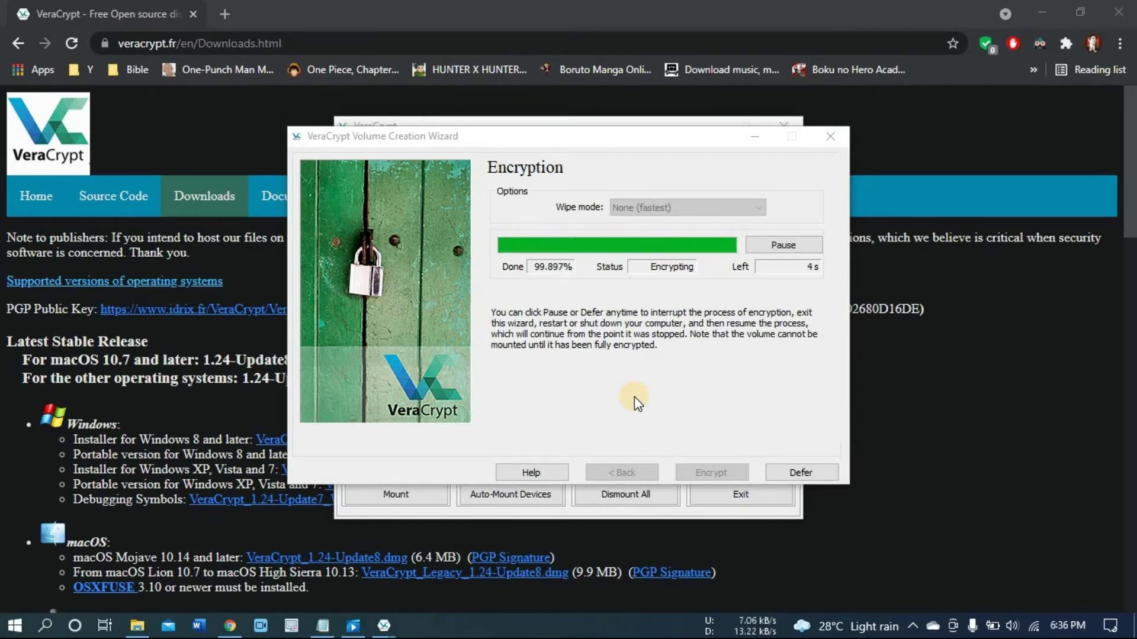
{"action": "left_click", "coordinate": [699, 457]}
{"action": "left_click", "coordinate": [710, 452]}
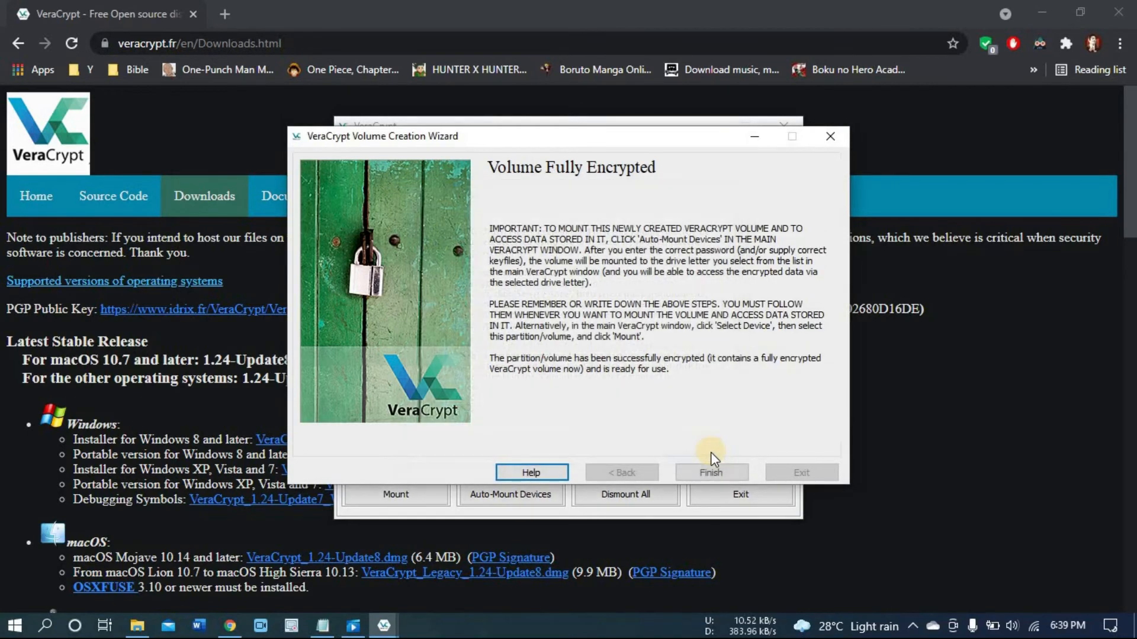
{"action": "left_click", "coordinate": [710, 472]}
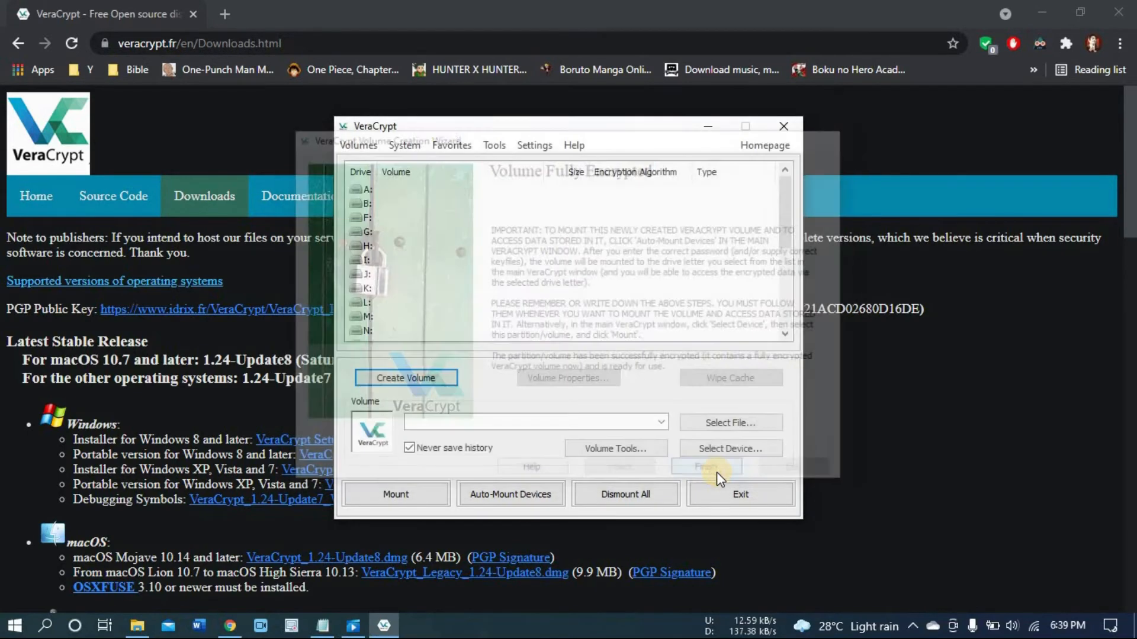
Step: Try to open USB Drive (E:) in File Explorer and dismiss the format and access prompts
{"action": "left_click", "coordinate": [140, 628]}
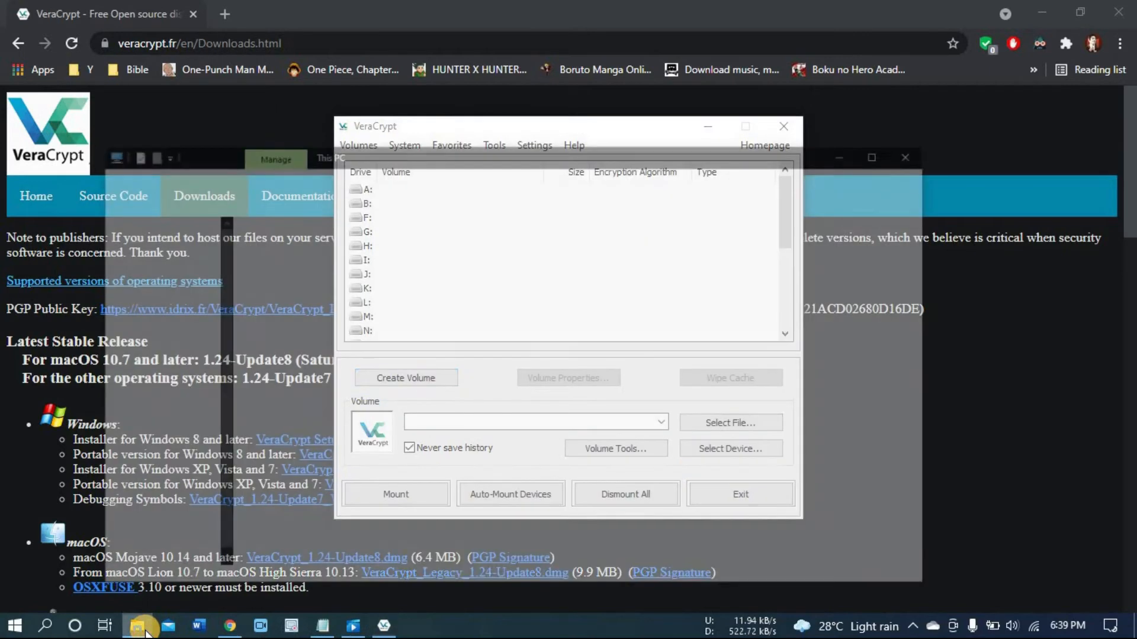
{"action": "double_click", "coordinate": [829, 373]}
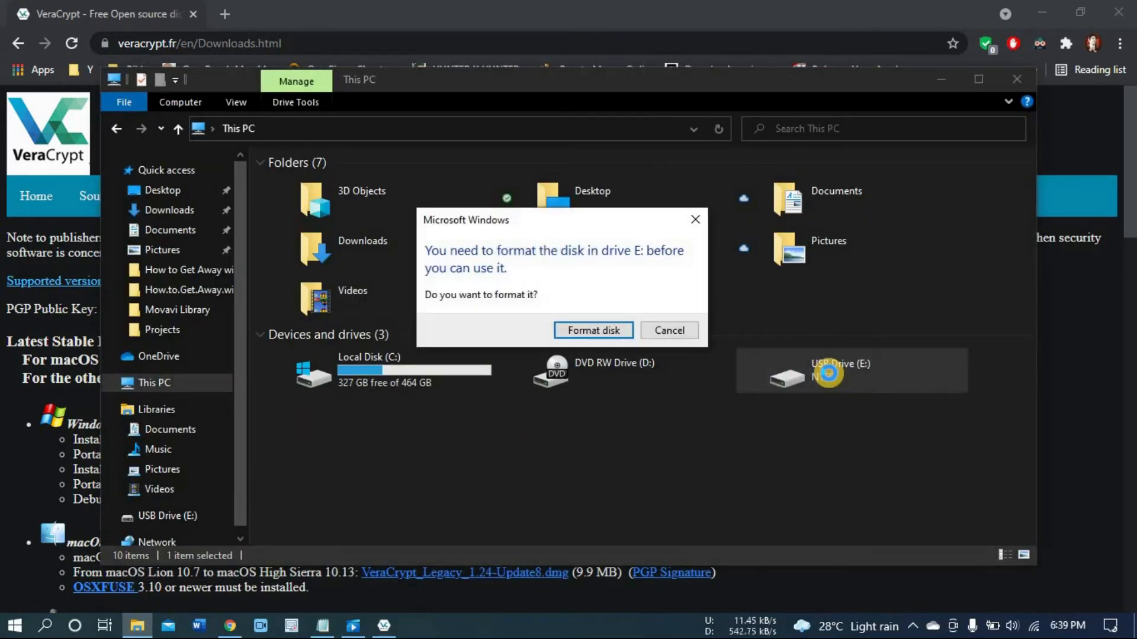
{"action": "left_click", "coordinate": [695, 220]}
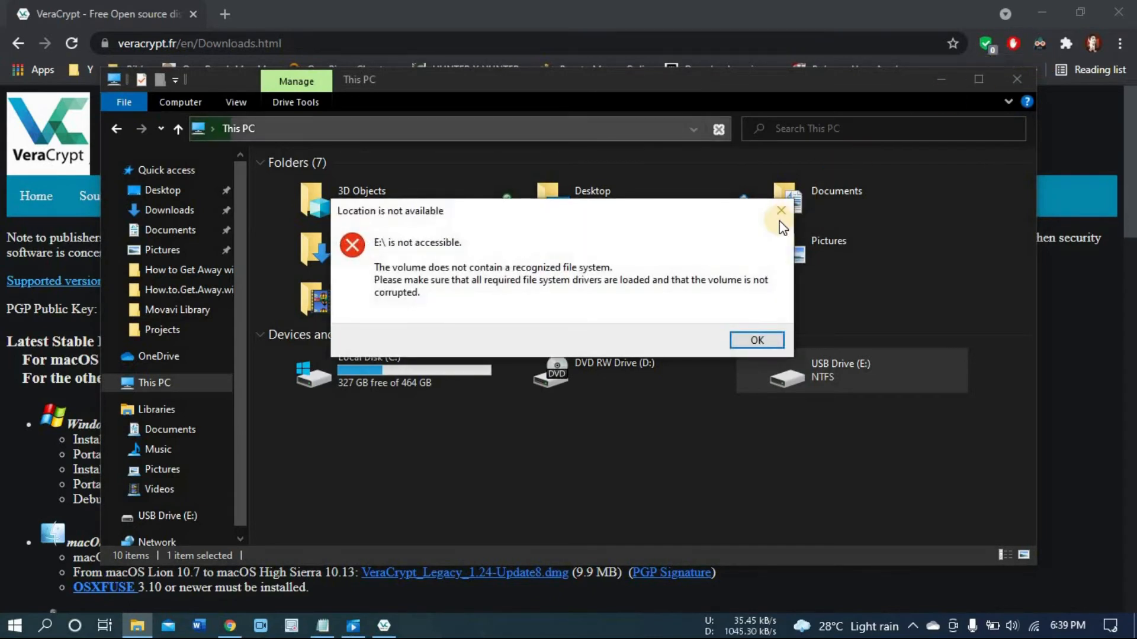
{"action": "left_click", "coordinate": [783, 213]}
{"action": "left_click", "coordinate": [941, 80]}
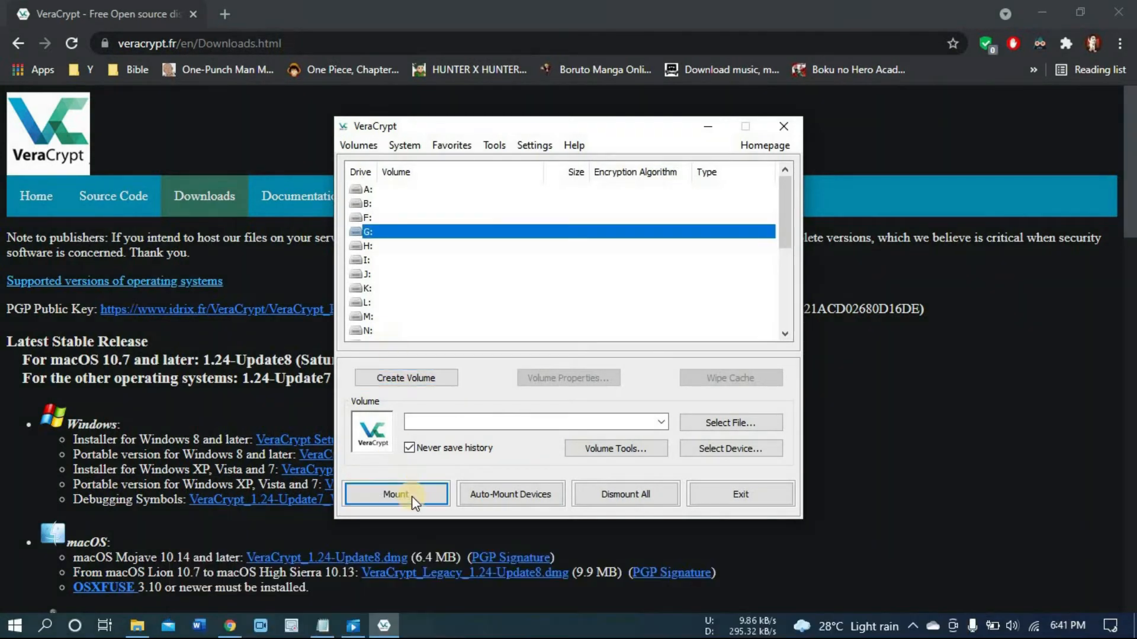
Step: Select the USB drive's partition E: as the VeraCrypt volume device
{"action": "left_click", "coordinate": [415, 495]}
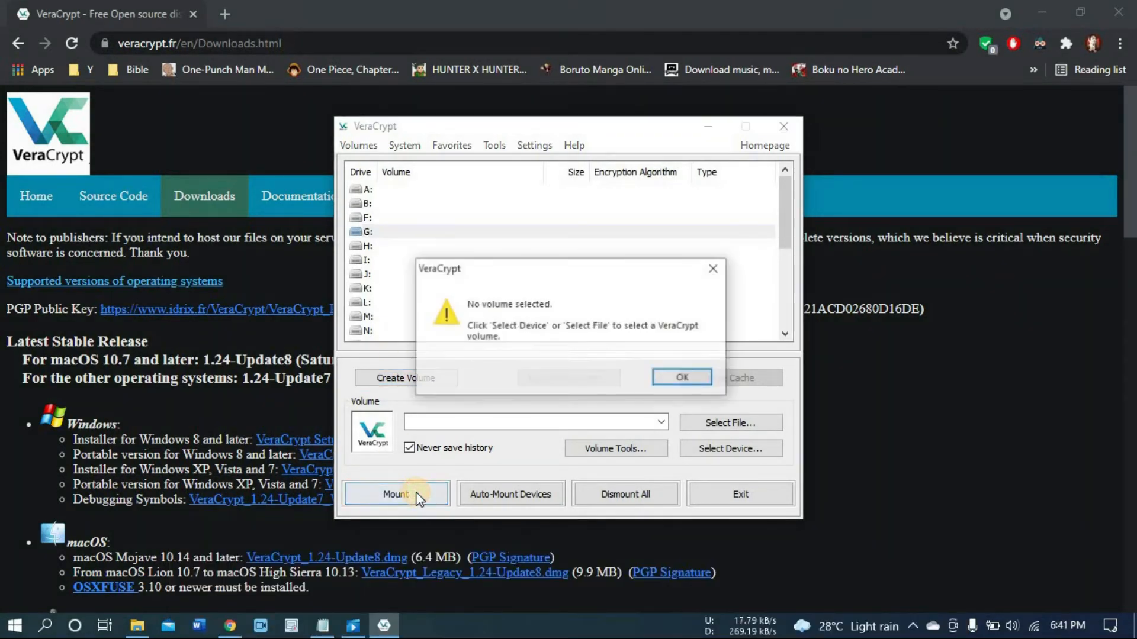
{"action": "left_click", "coordinate": [684, 376]}
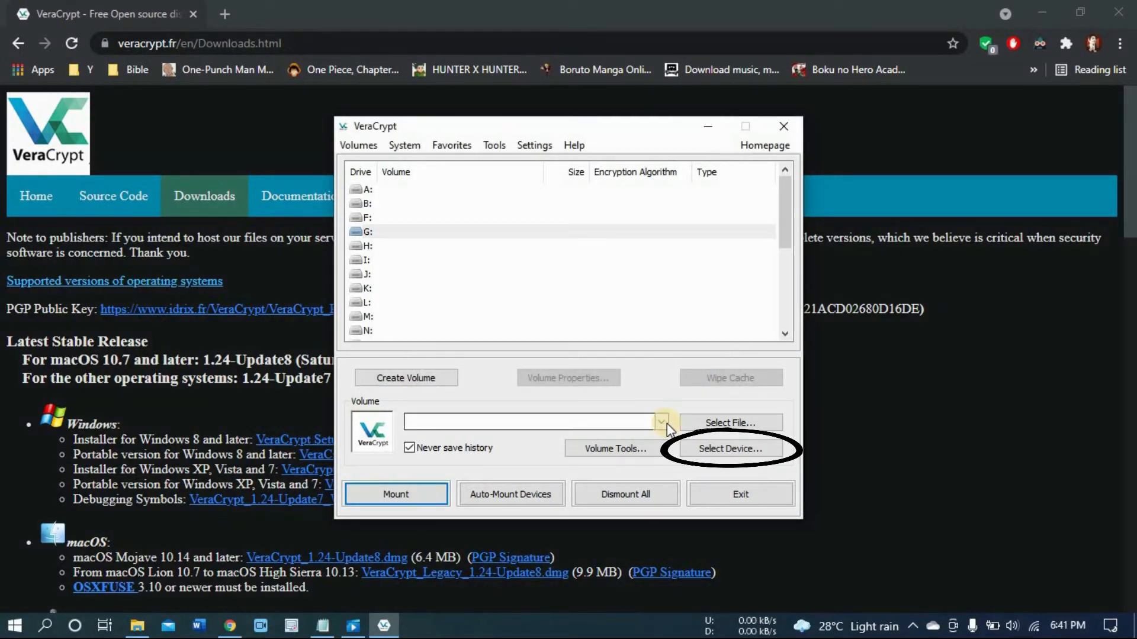
{"action": "left_click", "coordinate": [714, 449]}
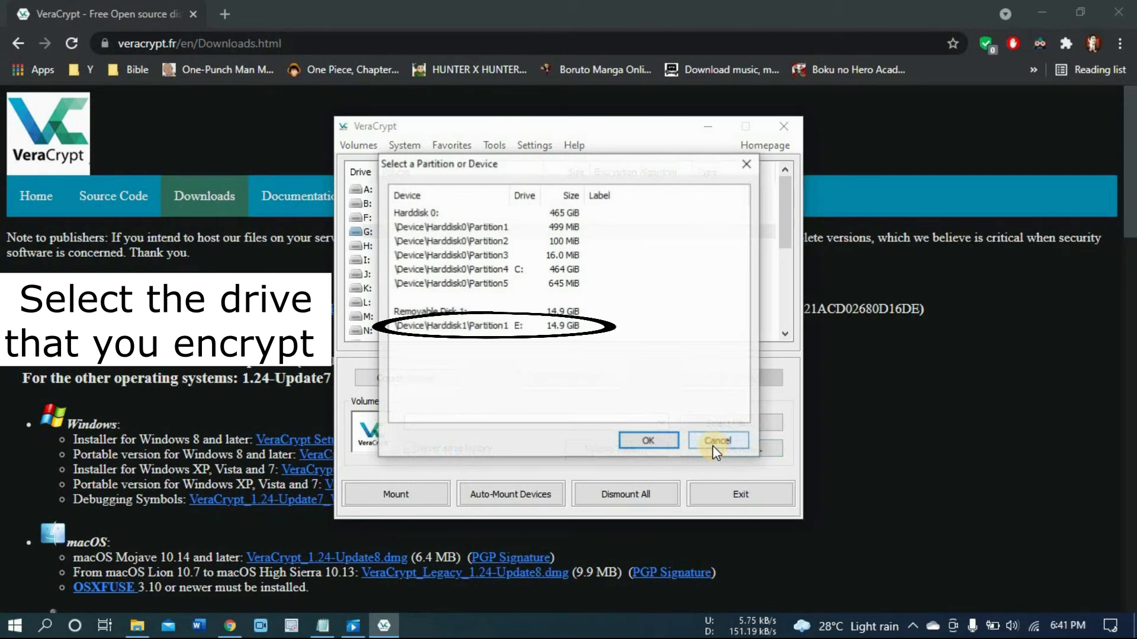
{"action": "left_click", "coordinate": [492, 328]}
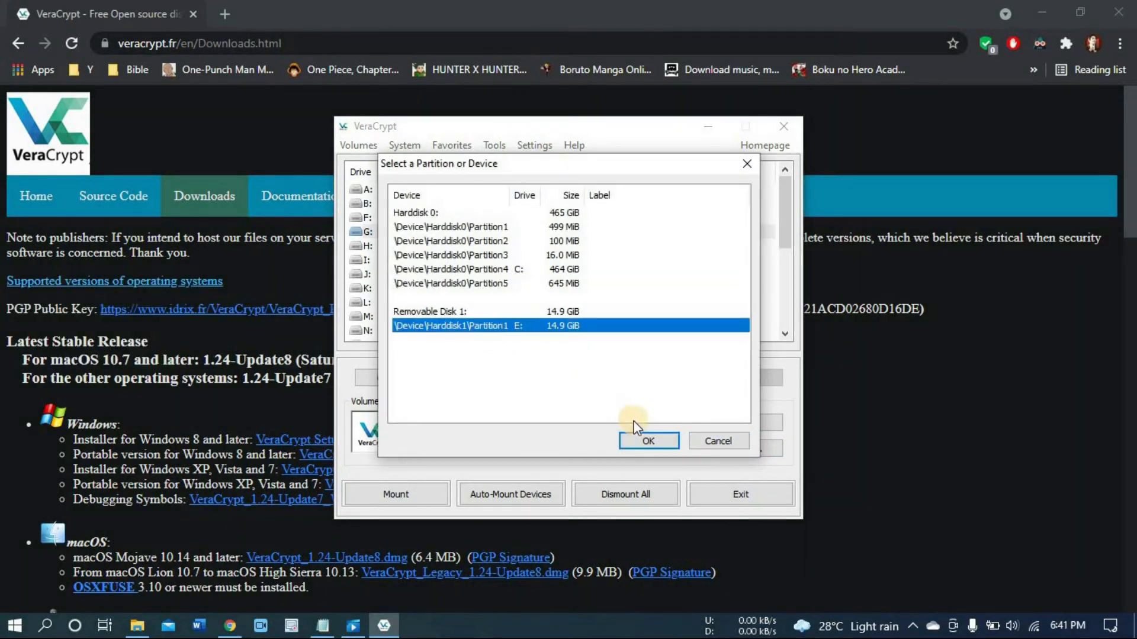
{"action": "left_click", "coordinate": [647, 441]}
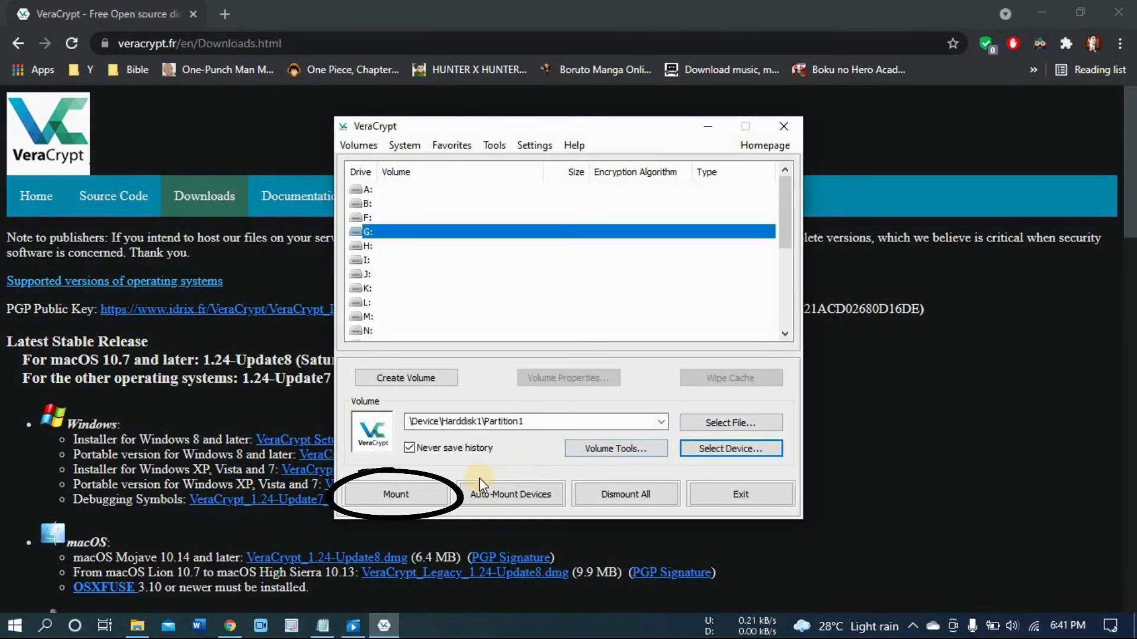
Step: Mount the selected partition by entering the volume password
{"action": "left_click", "coordinate": [427, 494]}
{"action": "type", "text": "••••"}
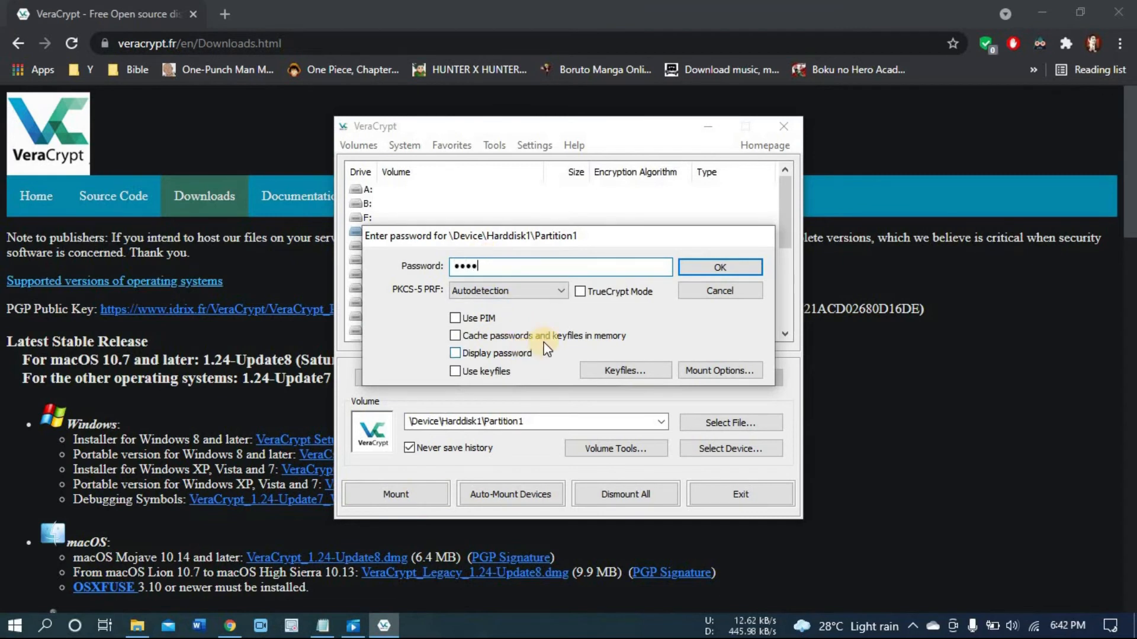
{"action": "left_click", "coordinate": [709, 268]}
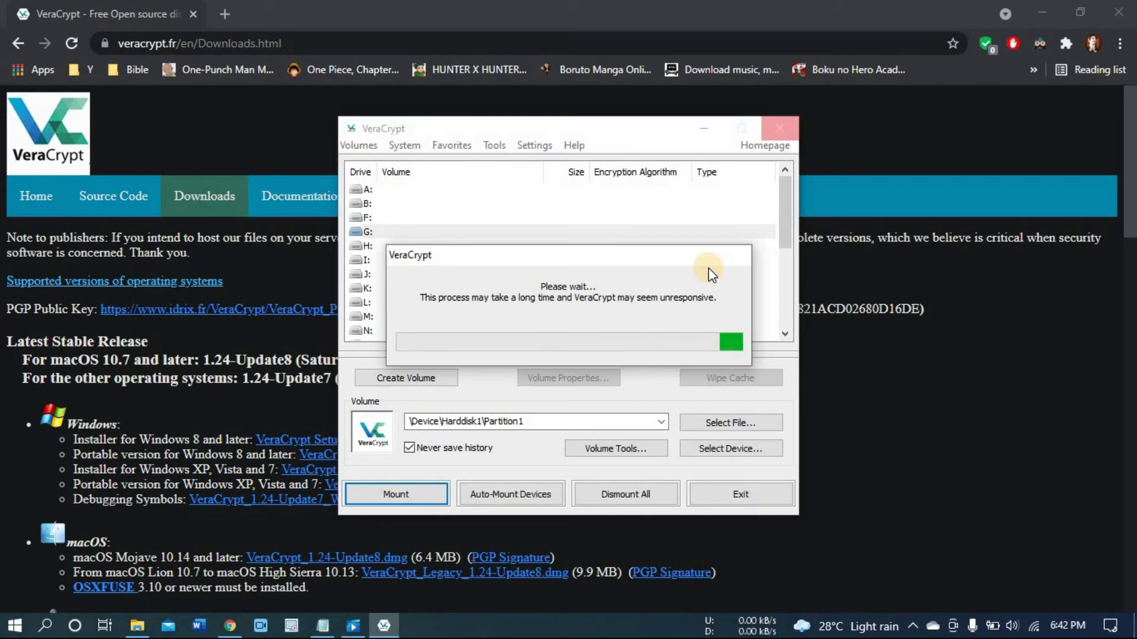
Step: Open the newly mounted Local Disk (G:) in File Explorer to inspect it
{"action": "left_click", "coordinate": [135, 625]}
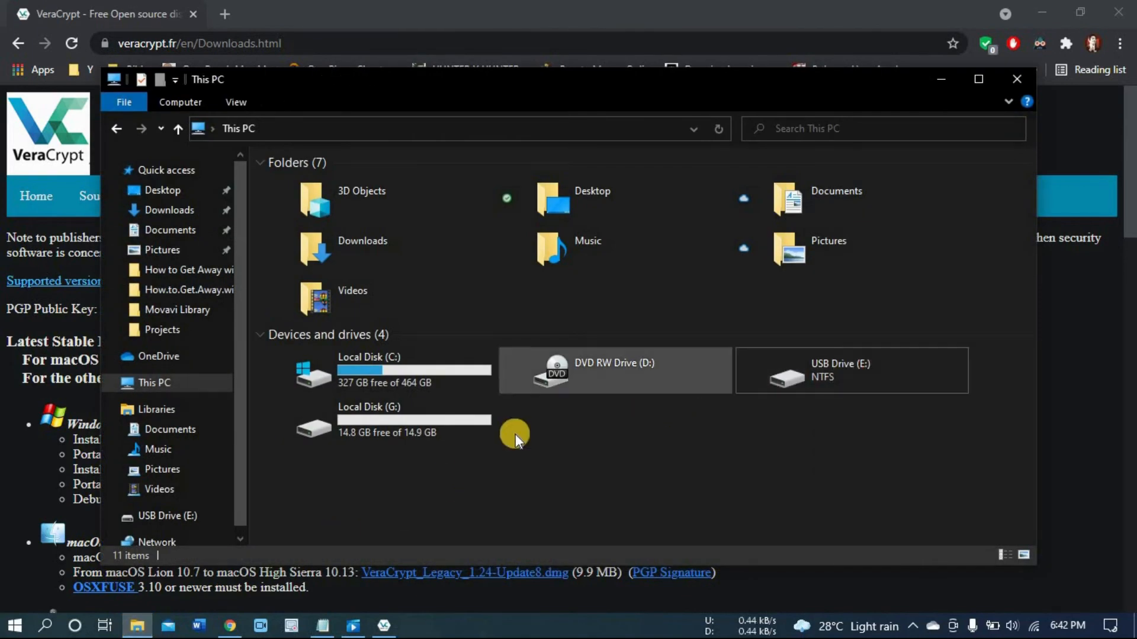
{"action": "double_click", "coordinate": [403, 435]}
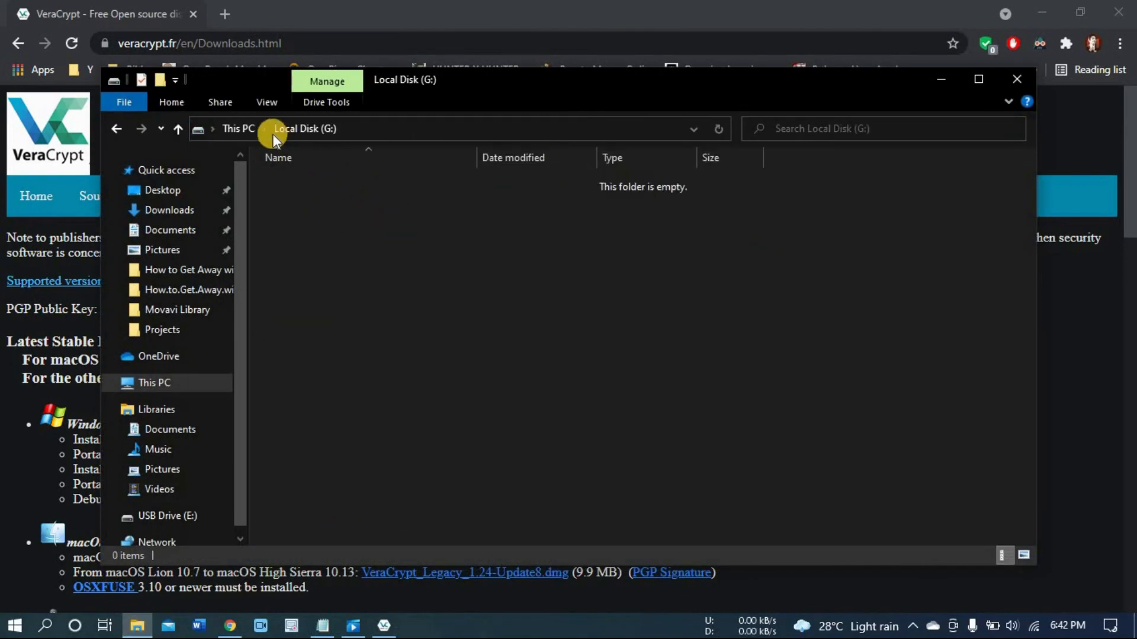
{"action": "left_click", "coordinate": [244, 133]}
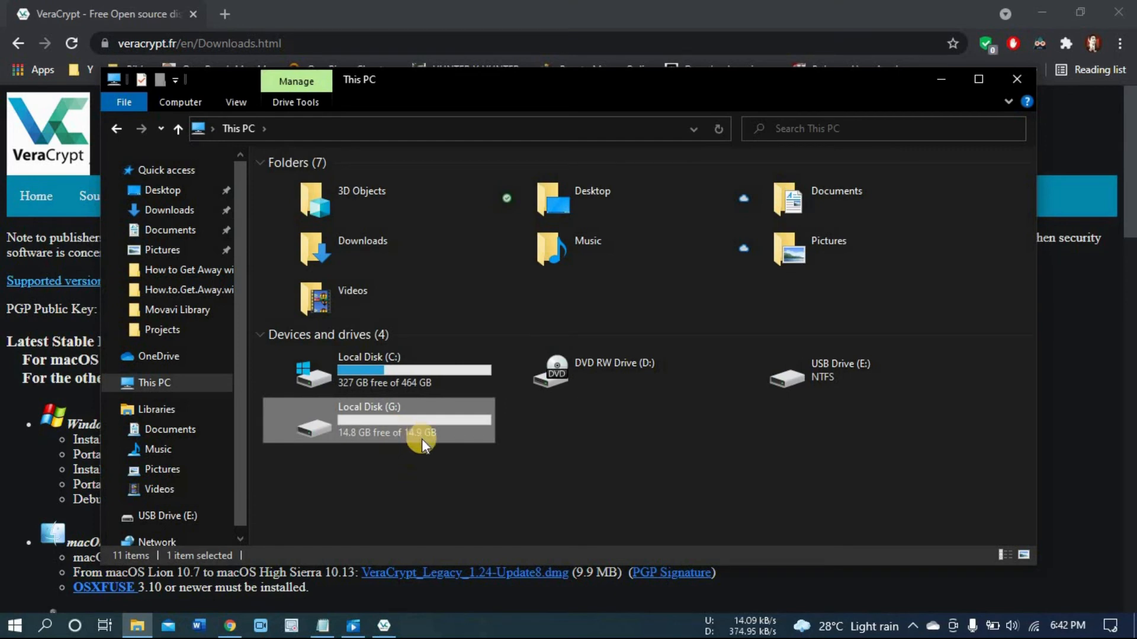
{"action": "left_click", "coordinate": [941, 81]}
Step: Dismount the volume on drive G: and check the drive list in File Explorer
{"action": "left_click", "coordinate": [413, 499]}
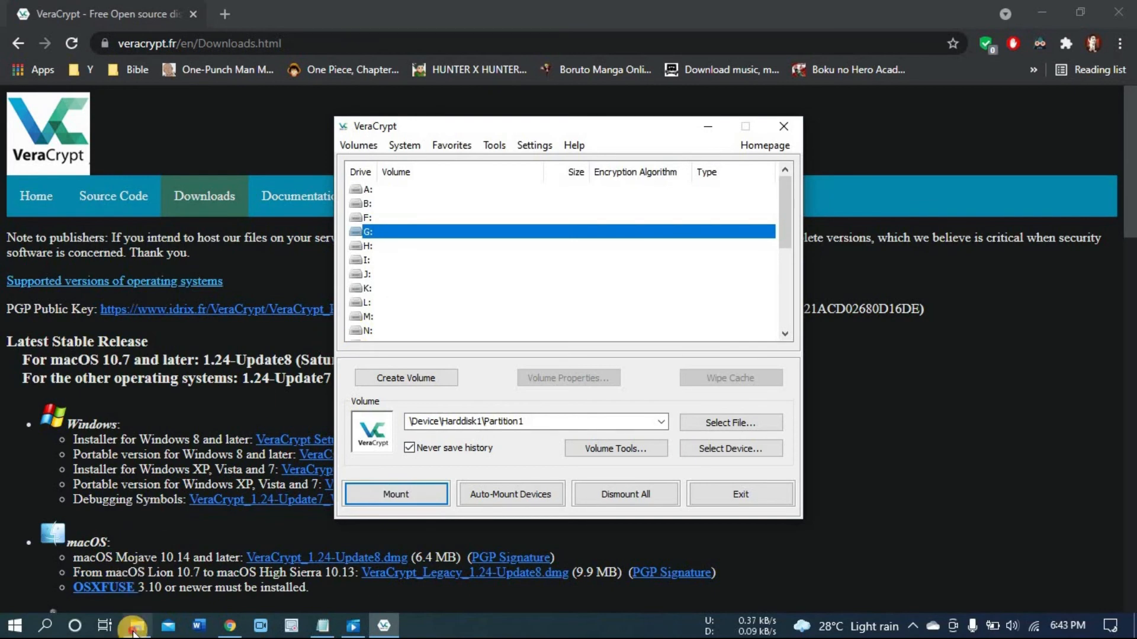
{"action": "left_click", "coordinate": [135, 627]}
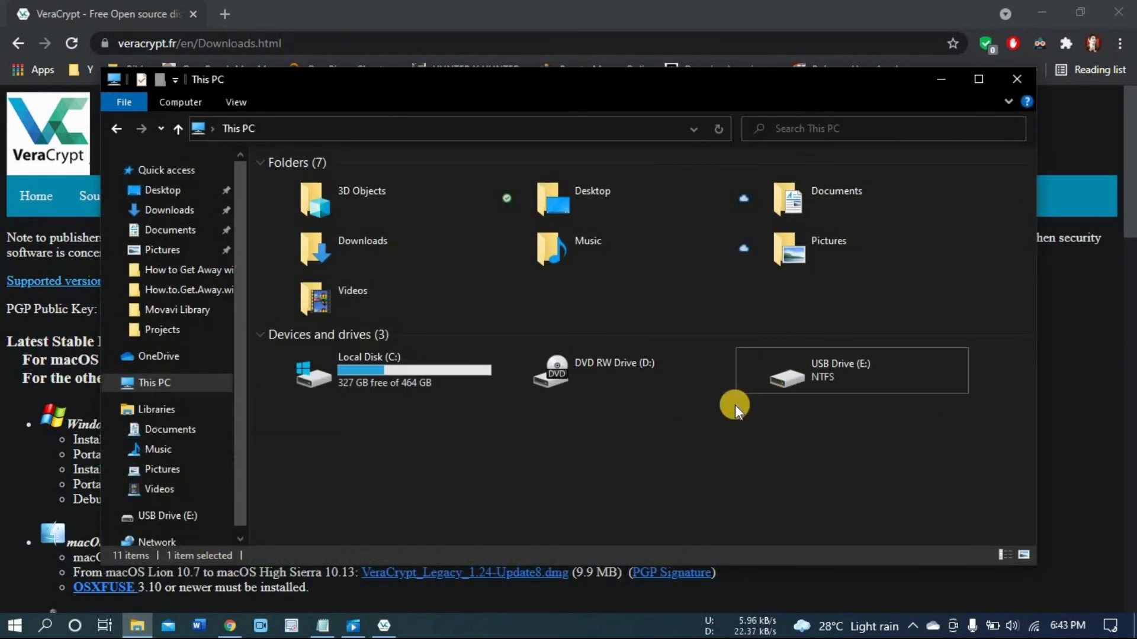